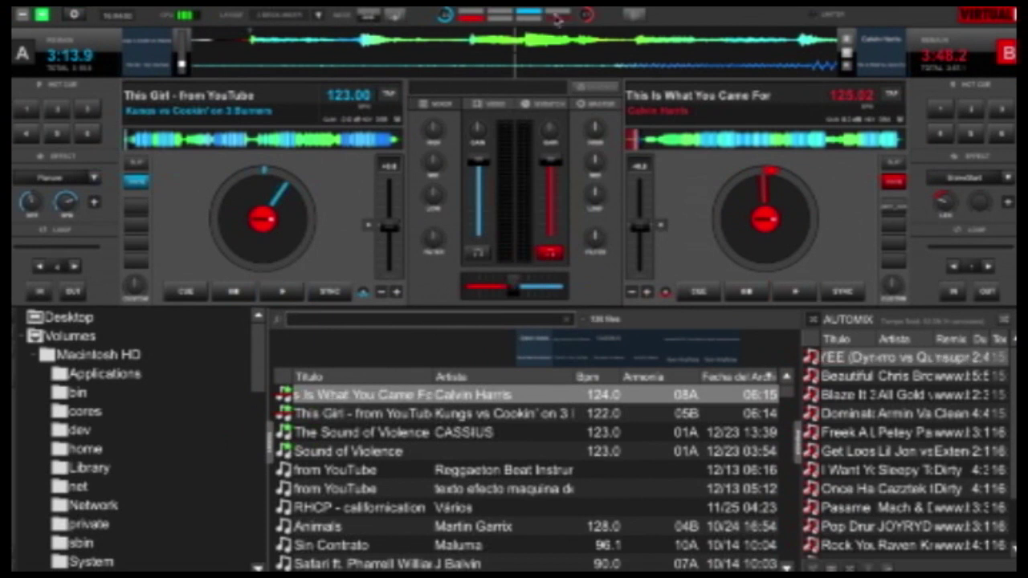
Step: Turn off the horizontal scratch display and show both decks' waveforms as Inverted wave
{"action": "left_click", "coordinate": [636, 16]}
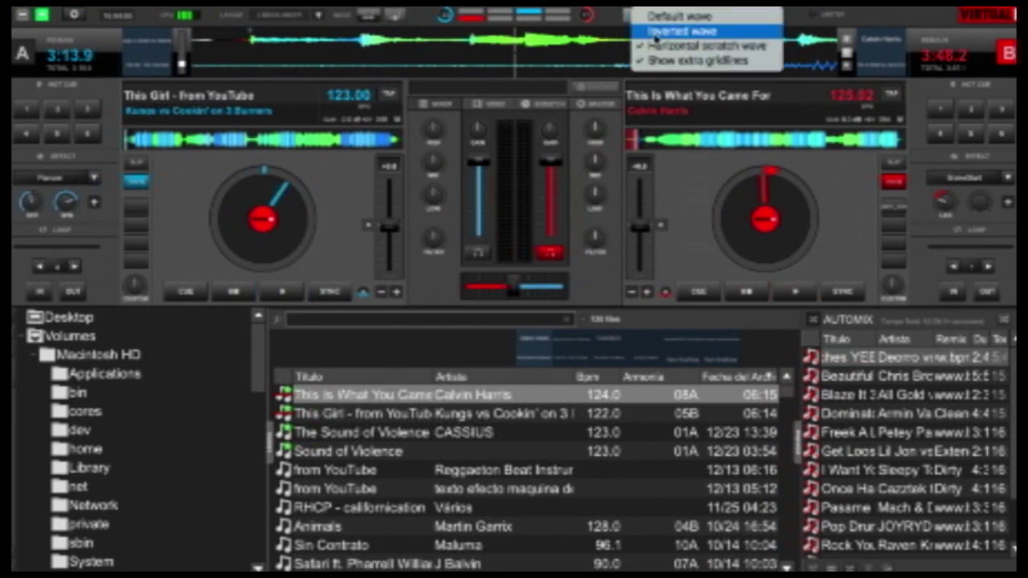
{"action": "left_click", "coordinate": [659, 46]}
{"action": "left_click", "coordinate": [642, 17]}
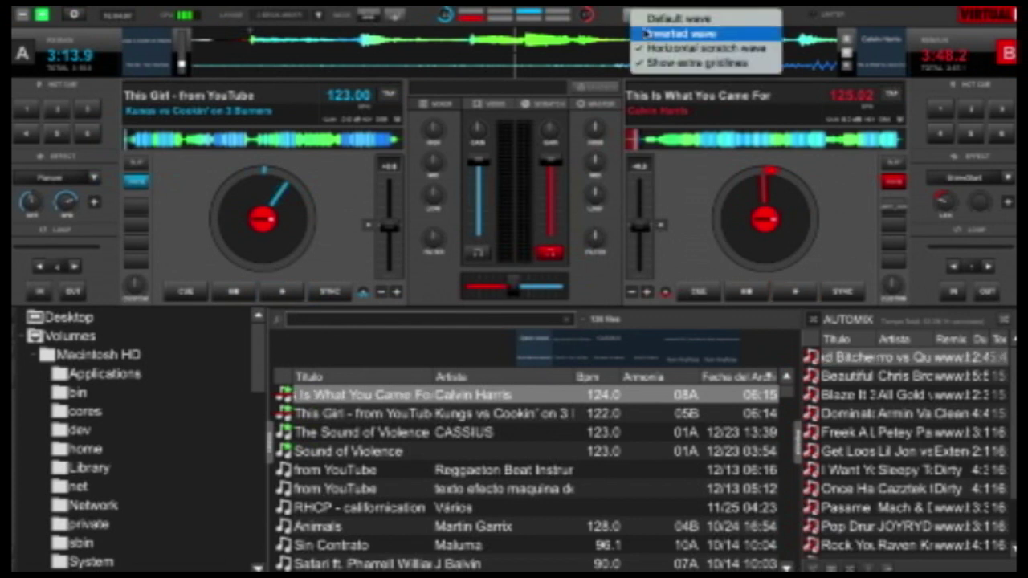
{"action": "left_click", "coordinate": [660, 35]}
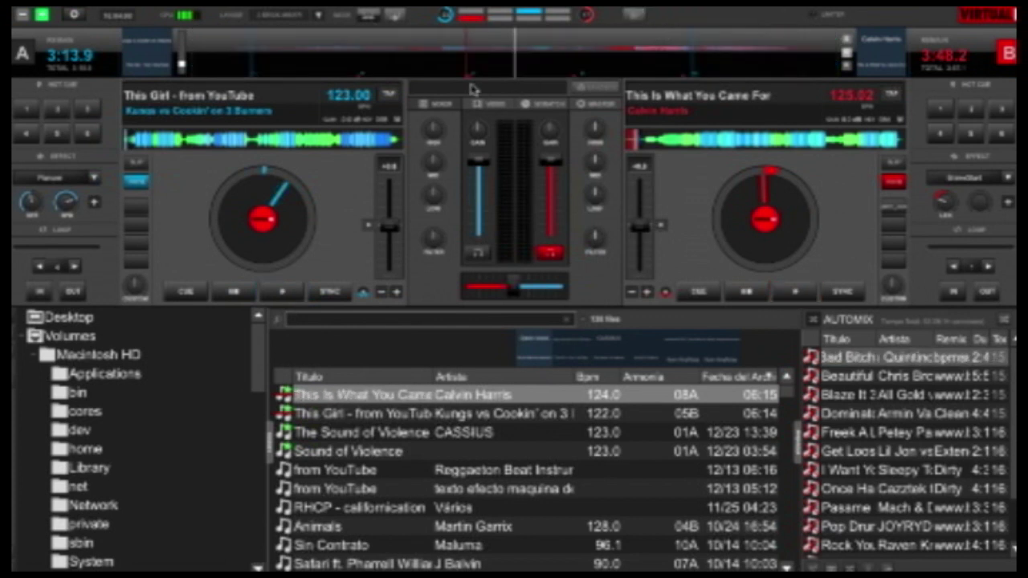
Step: Start playing deck A and switch the waveform display to Default wave
{"action": "left_click", "coordinate": [281, 293]}
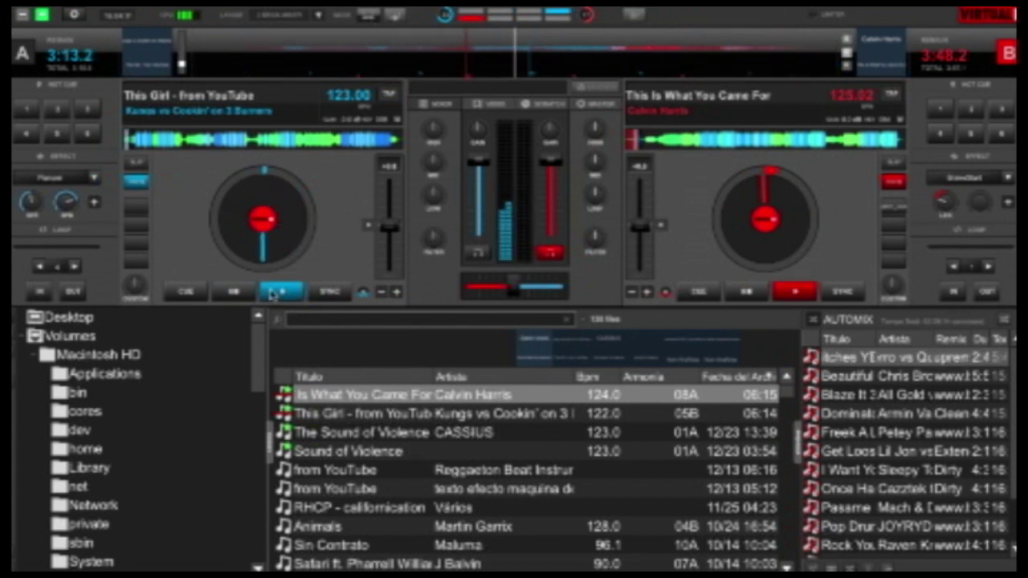
{"action": "left_click", "coordinate": [635, 20]}
{"action": "left_click", "coordinate": [645, 27]}
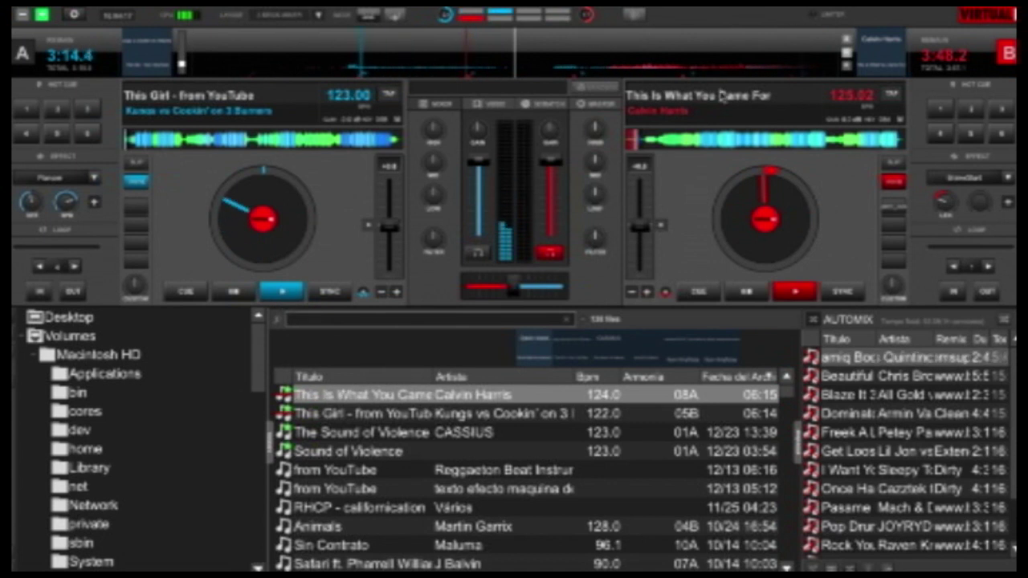
Step: Cue deck A, then jump deck A to about 2:03 remaining and deck B to about 2:43 remaining
{"action": "left_click", "coordinate": [187, 293]}
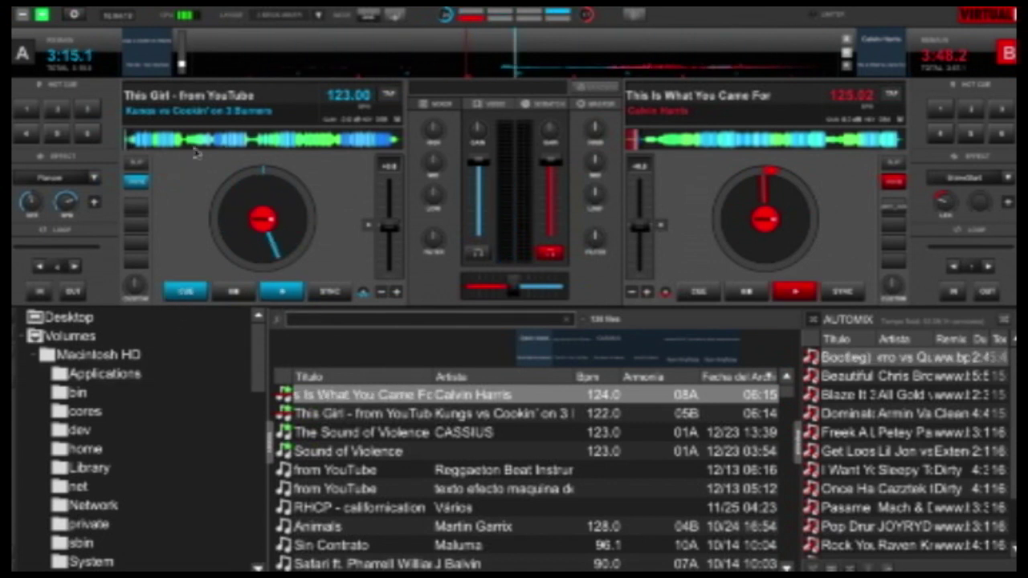
{"action": "left_click", "coordinate": [230, 144]}
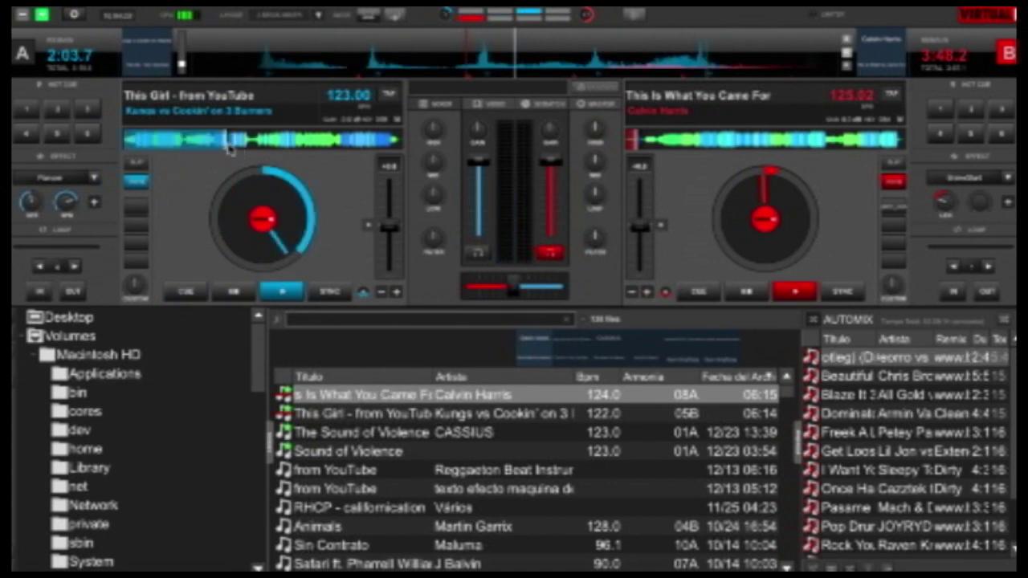
{"action": "left_click", "coordinate": [714, 141]}
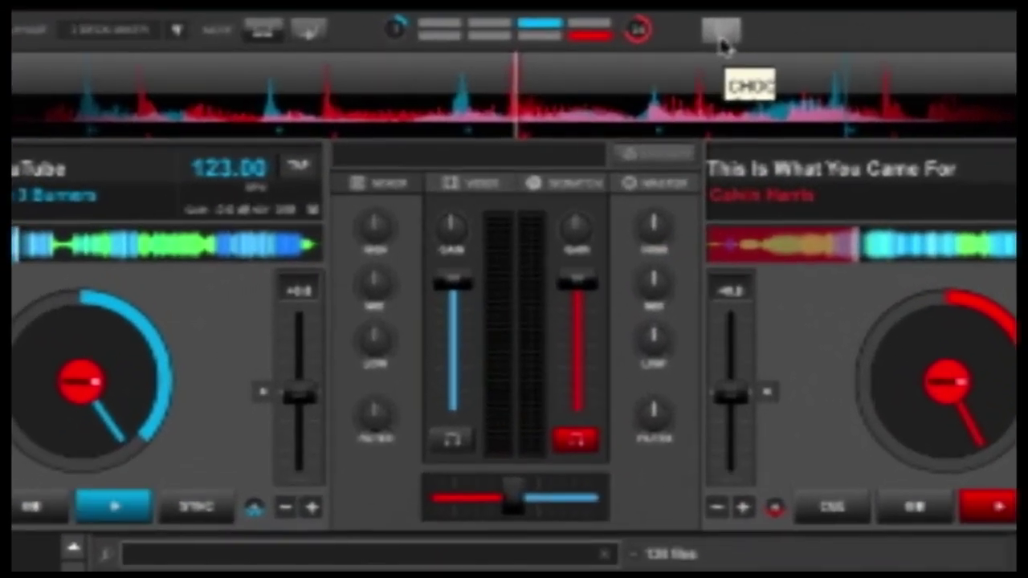
Step: Try the Inverted wave display with both tracks overlapping, and switch the waveforms back to Horizontal scratch wave
{"action": "left_click", "coordinate": [633, 16]}
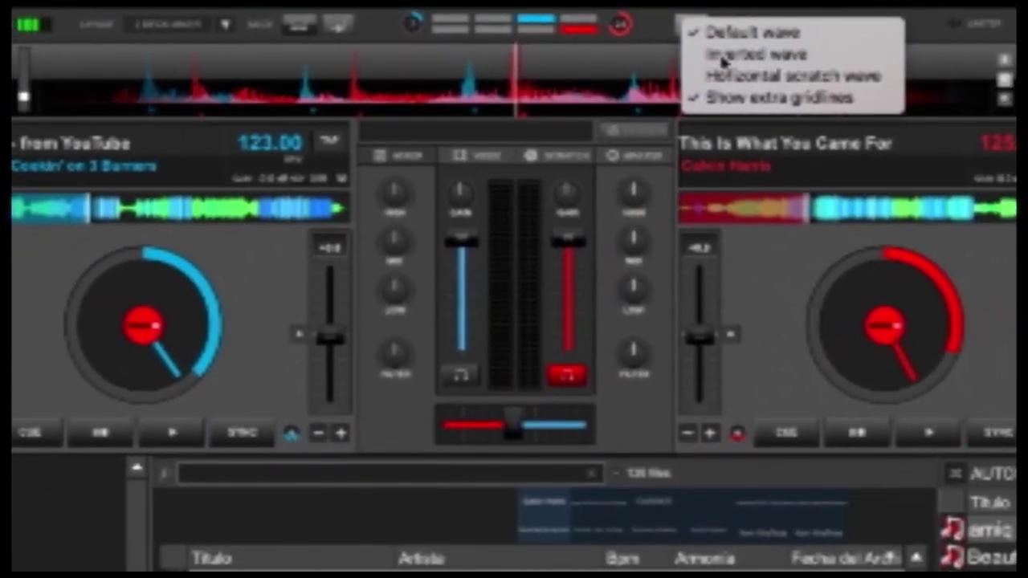
{"action": "left_click", "coordinate": [732, 59]}
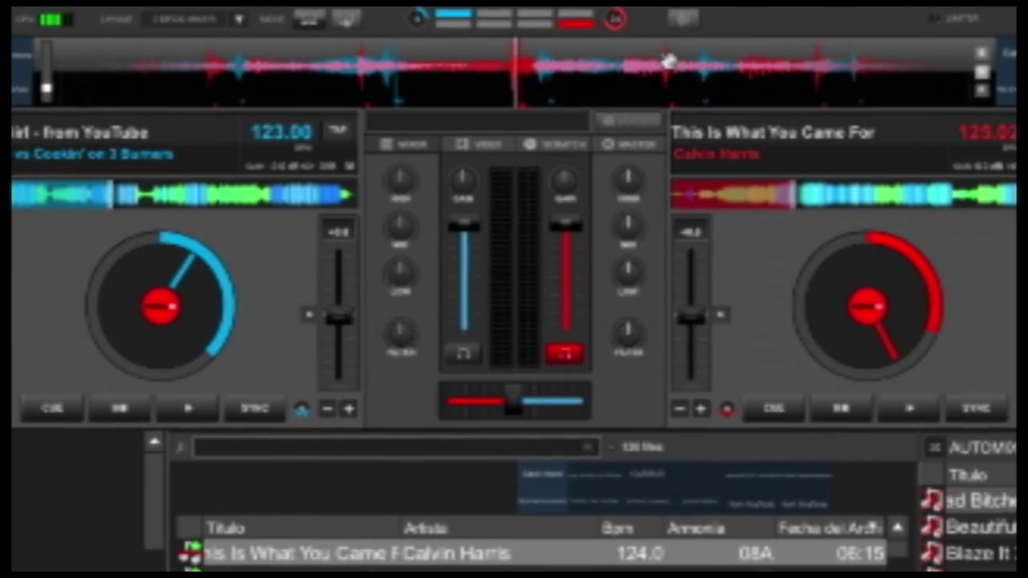
{"action": "left_click", "coordinate": [682, 18]}
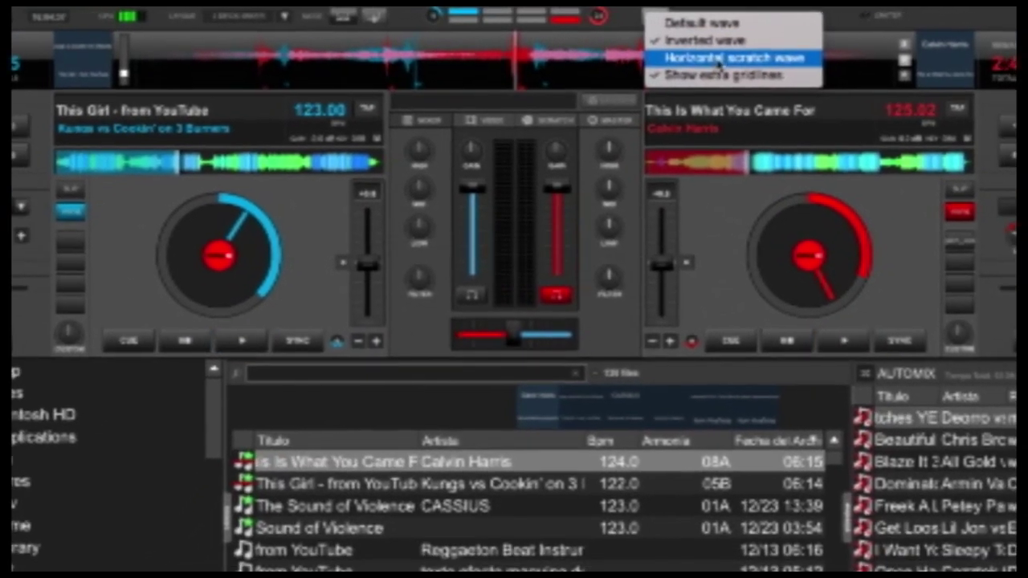
{"action": "left_click", "coordinate": [722, 59]}
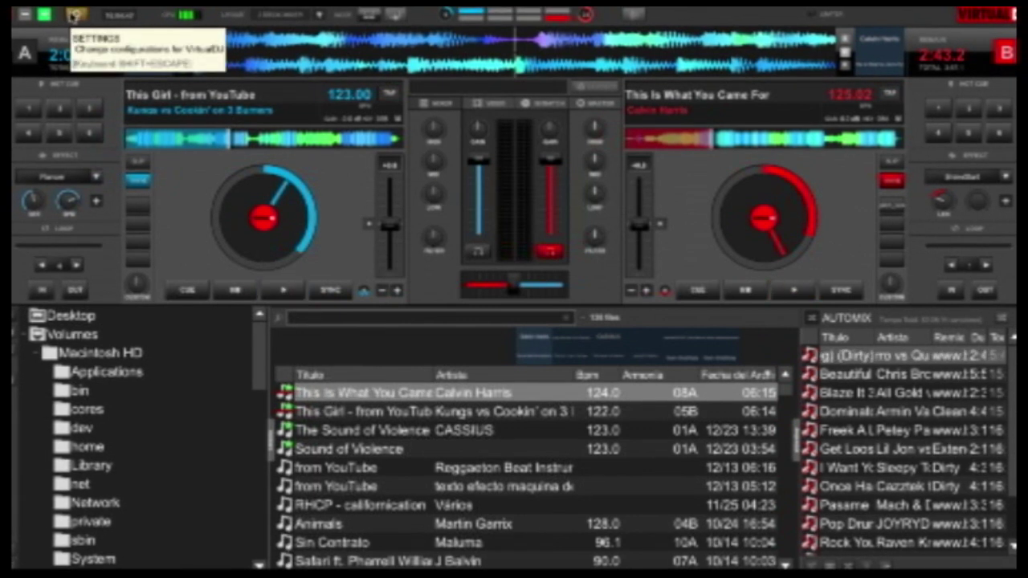
Step: Open the configuration options, expand the skins group and show the choices for coloredWaveforms
{"action": "left_click", "coordinate": [73, 16]}
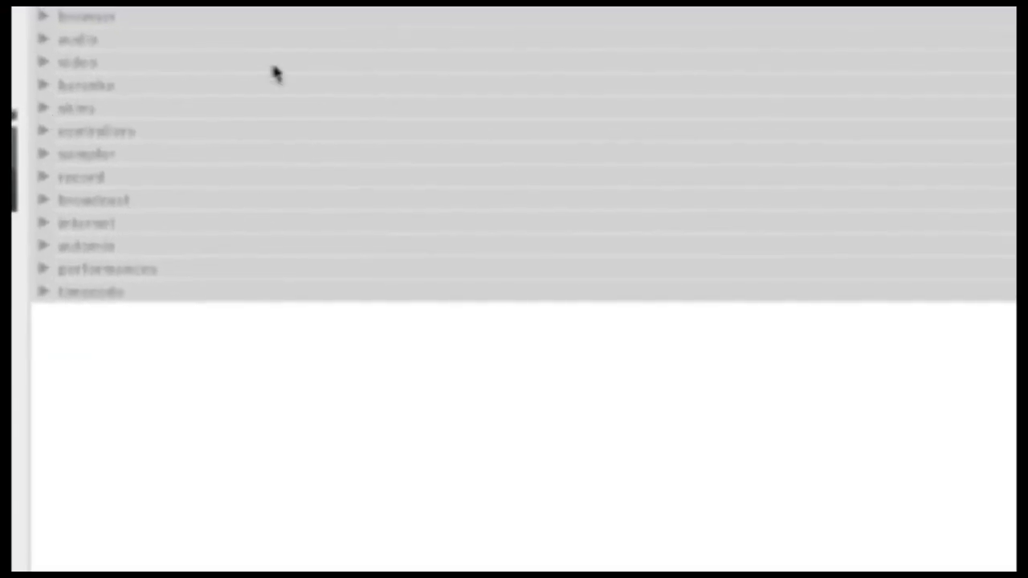
{"action": "left_click", "coordinate": [65, 118]}
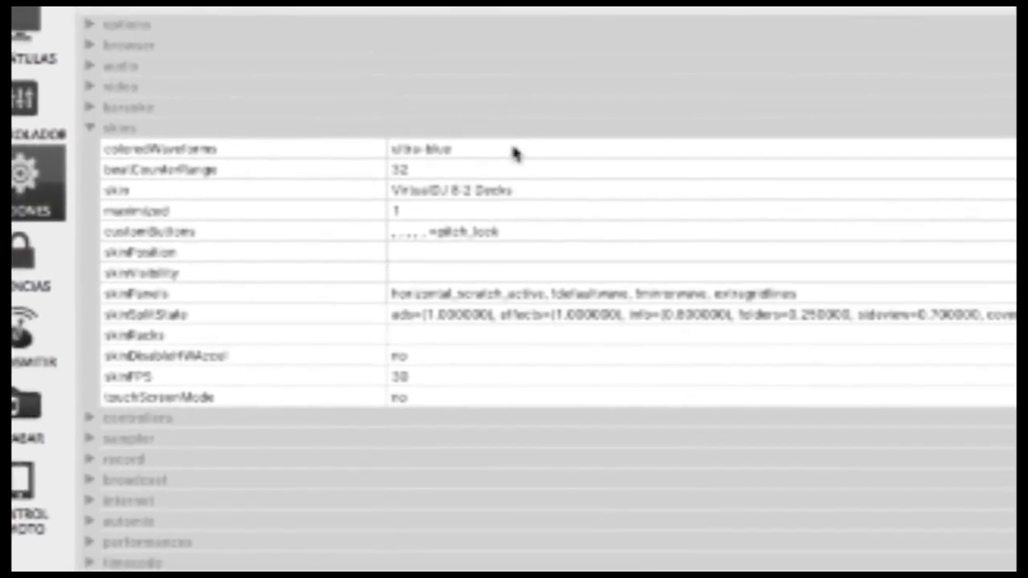
{"action": "left_click", "coordinate": [529, 148]}
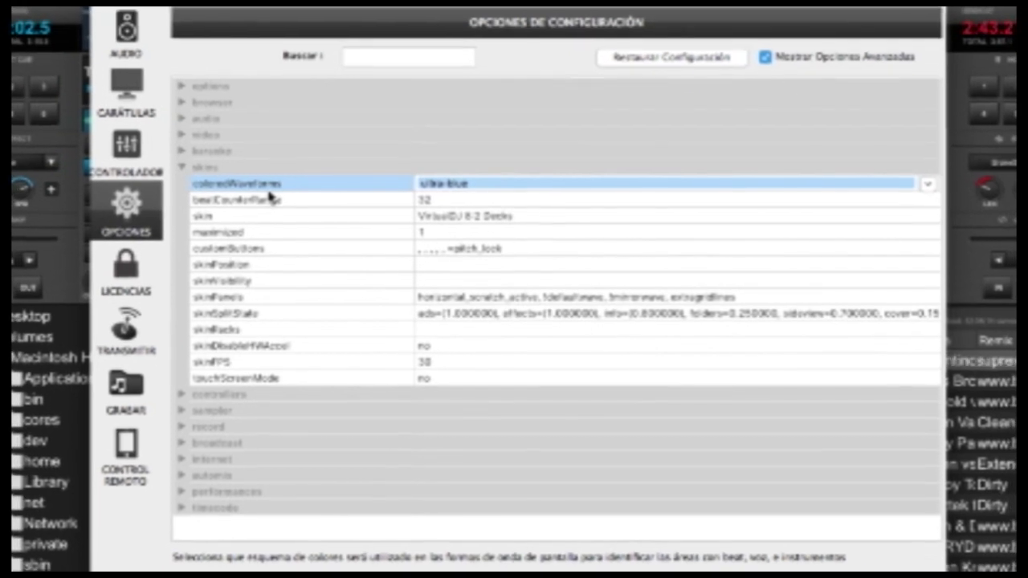
{"action": "left_click", "coordinate": [888, 201]}
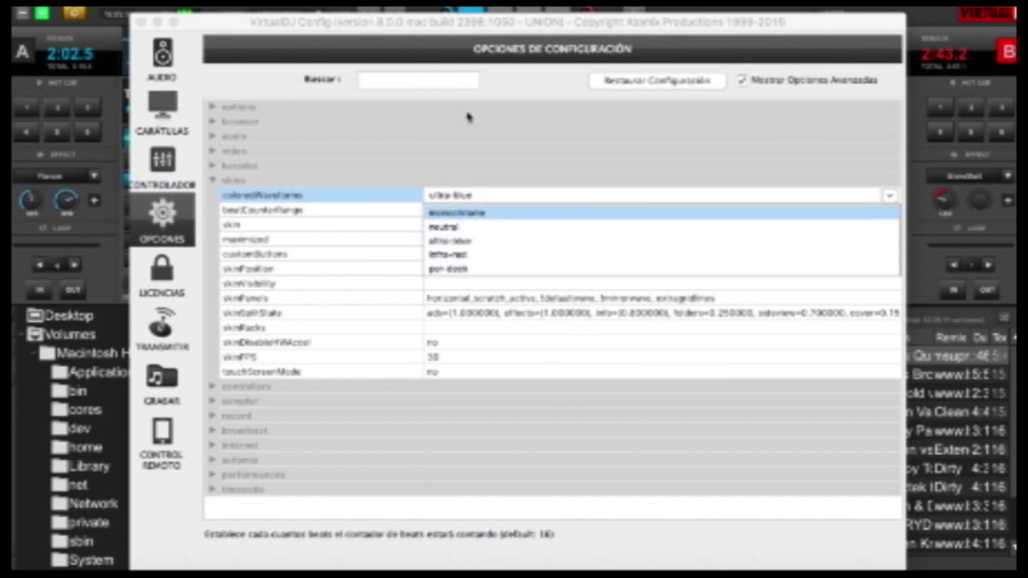
Step: Move the configuration window aside to reveal deck B's waveform and set coloredWaveforms to per-deck
{"action": "left_click", "coordinate": [479, 17]}
{"action": "left_click_drag", "start_coordinate": [494, 28], "coordinate": [191, 46]}
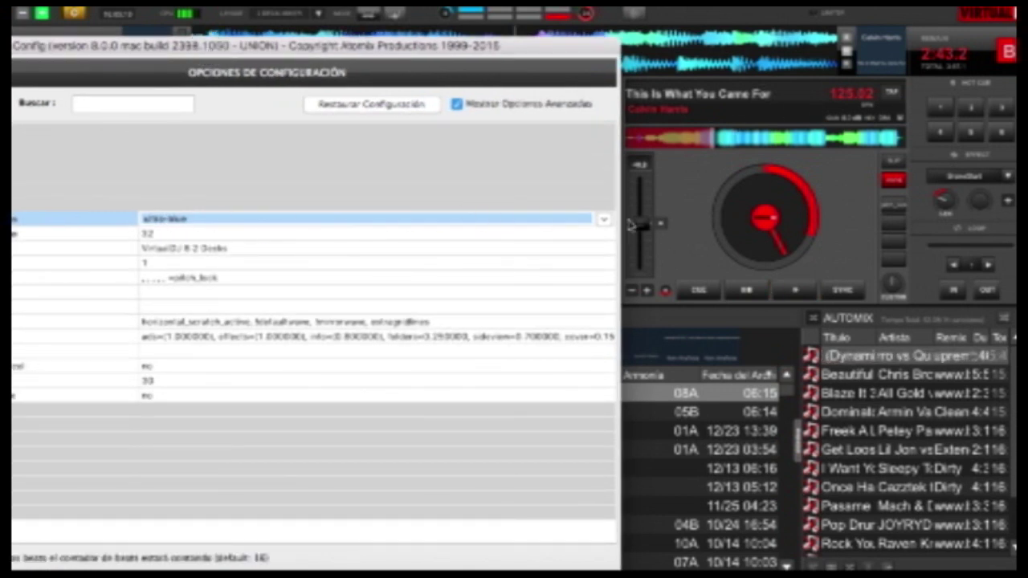
{"action": "left_click", "coordinate": [604, 221]}
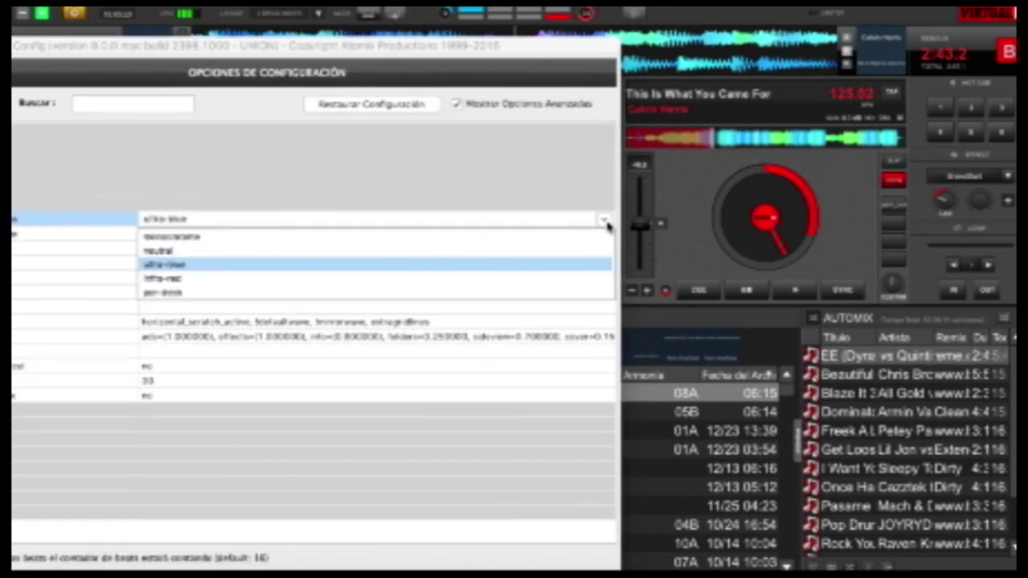
{"action": "left_click", "coordinate": [455, 305]}
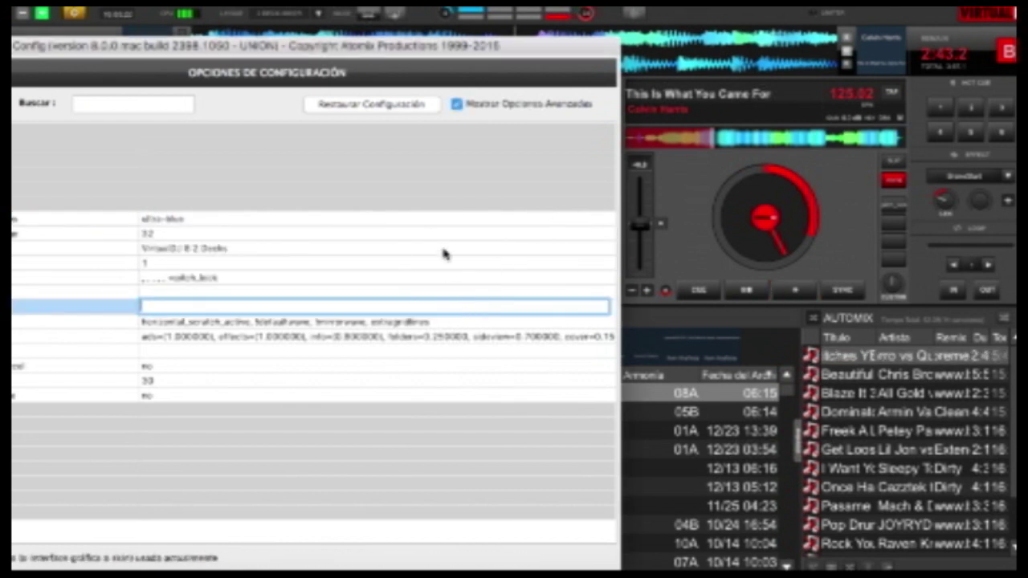
{"action": "left_click", "coordinate": [534, 219]}
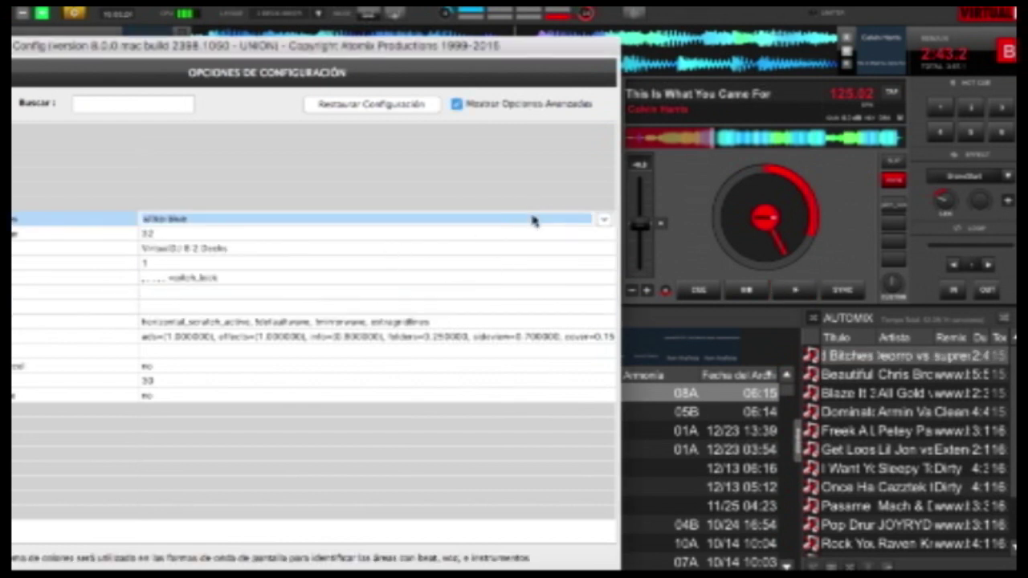
{"action": "left_click", "coordinate": [605, 224]}
{"action": "left_click", "coordinate": [356, 293]}
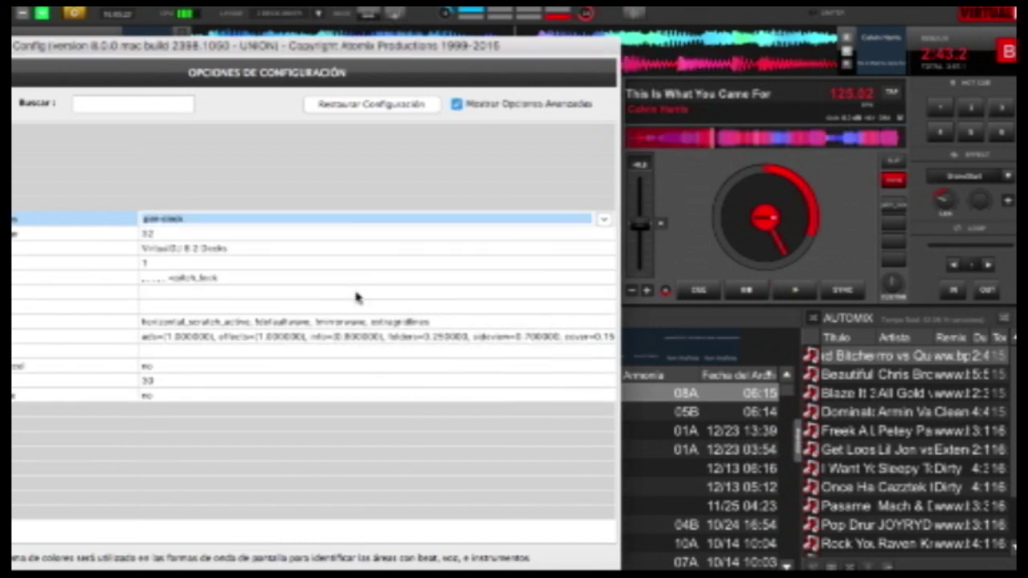
Step: Preview the coloredWaveforms schemes infra-red, neutral and monochrome in turn
{"action": "left_click", "coordinate": [601, 224]}
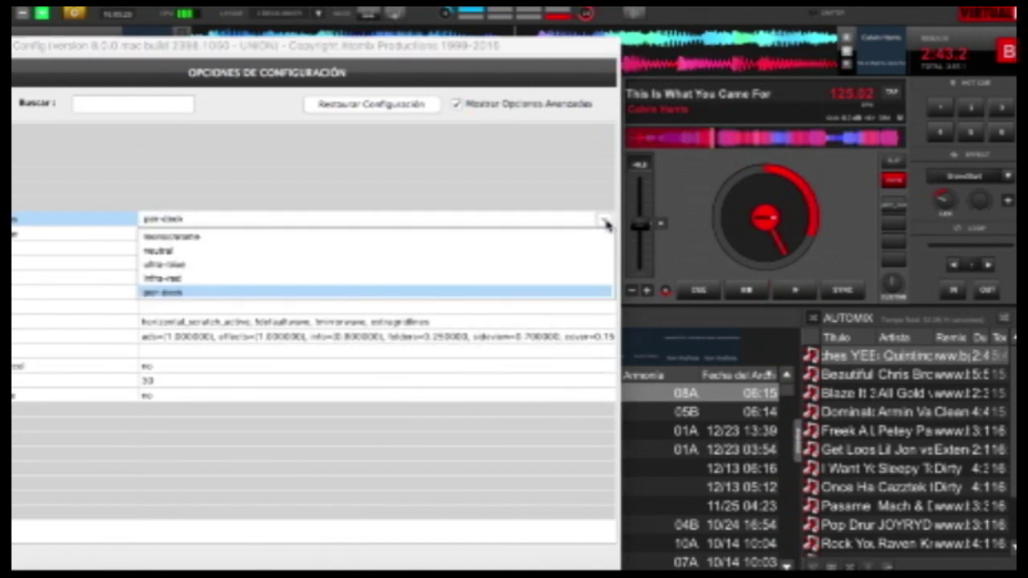
{"action": "left_click", "coordinate": [491, 278]}
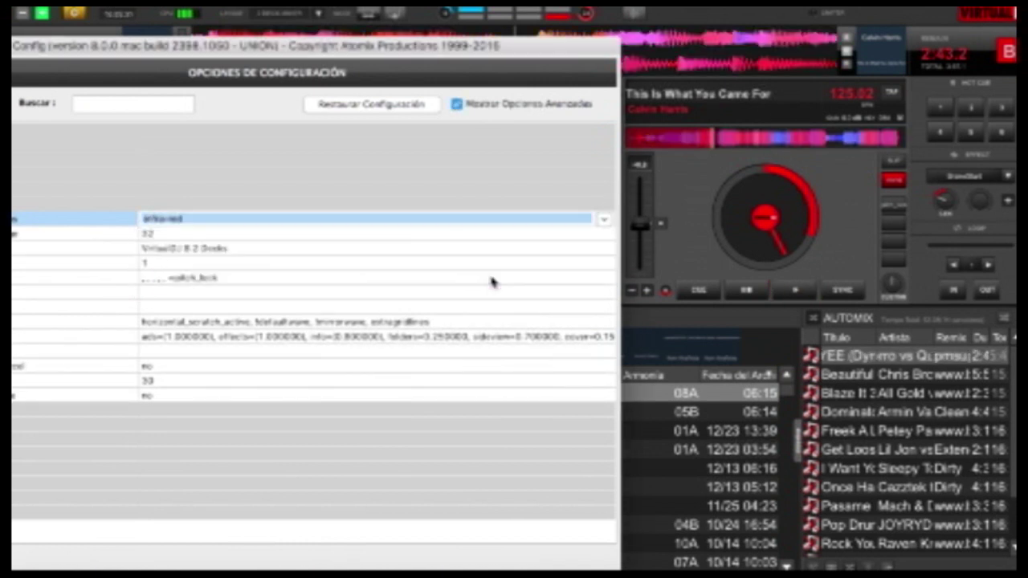
{"action": "left_click", "coordinate": [602, 219]}
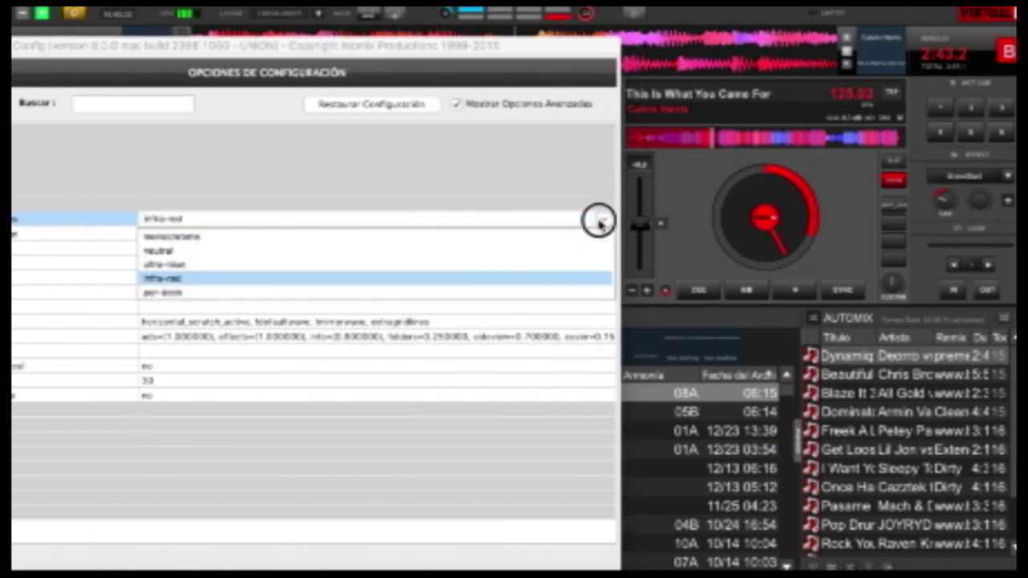
{"action": "left_click", "coordinate": [508, 249]}
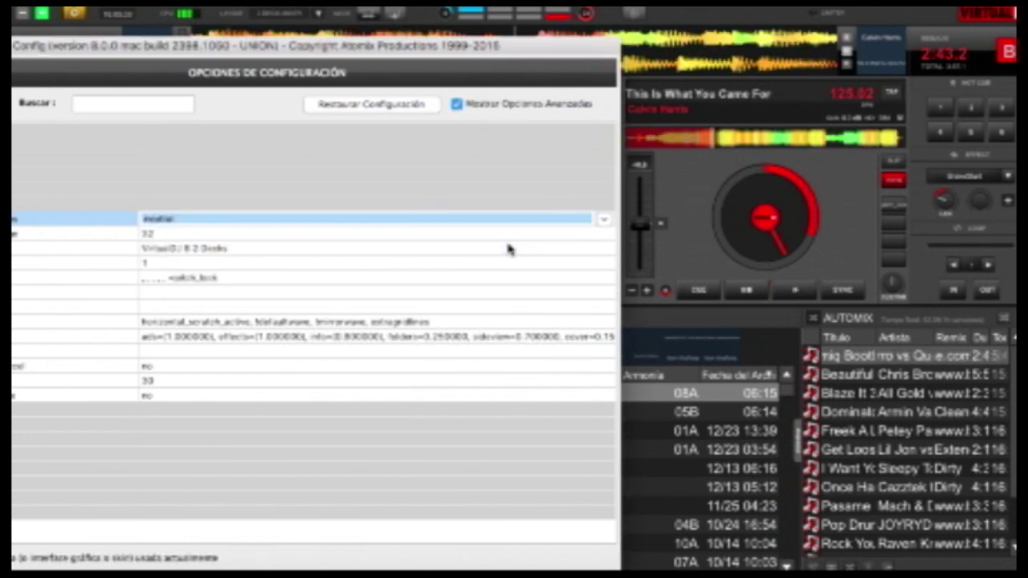
{"action": "left_click", "coordinate": [603, 224]}
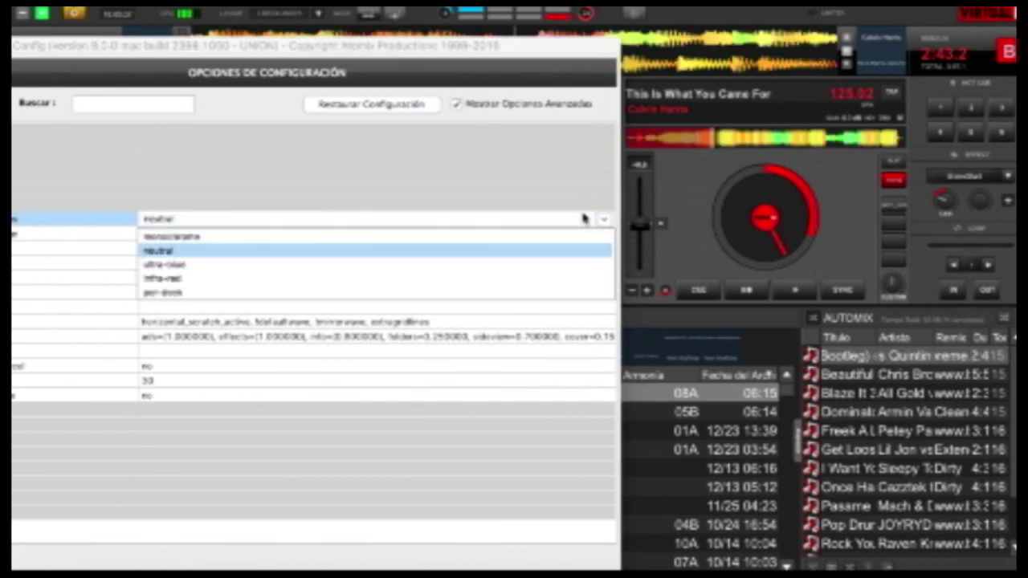
{"action": "left_click", "coordinate": [445, 234]}
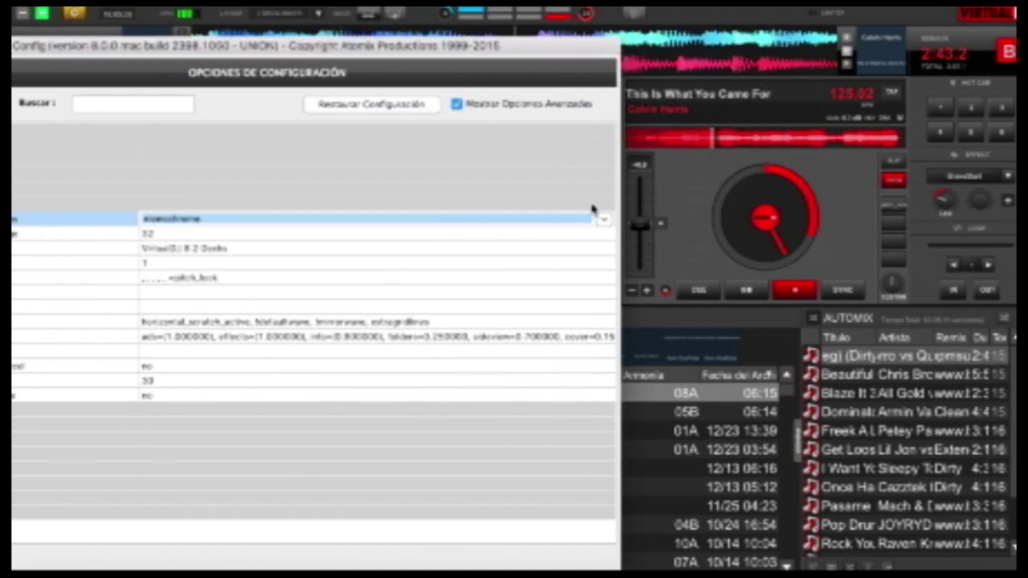
Step: Move the configuration window below both decks' waveforms and set coloredWaveforms to ultra-blue
{"action": "left_click_drag", "start_coordinate": [473, 46], "coordinate": [794, 177]}
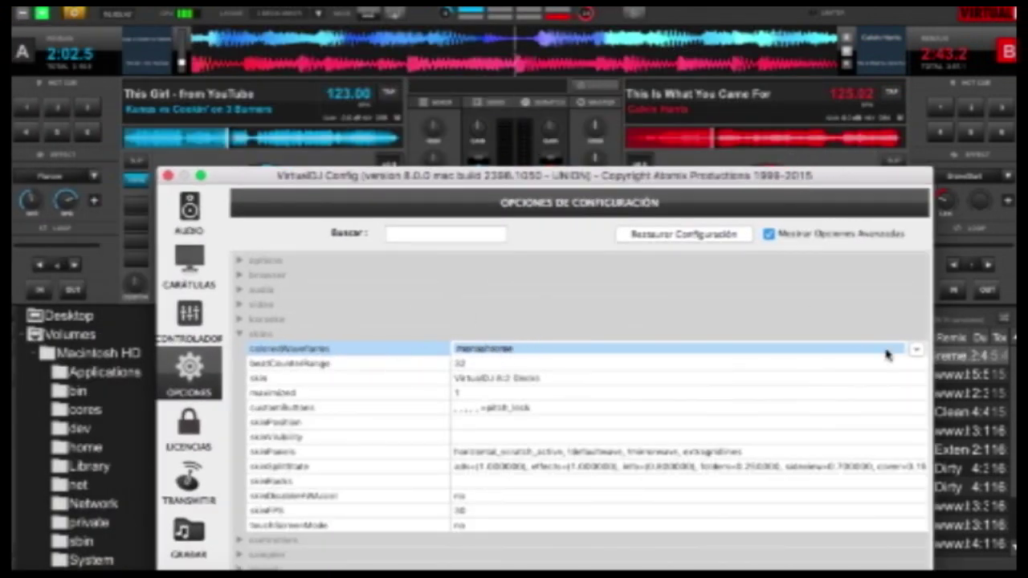
{"action": "left_click", "coordinate": [916, 351]}
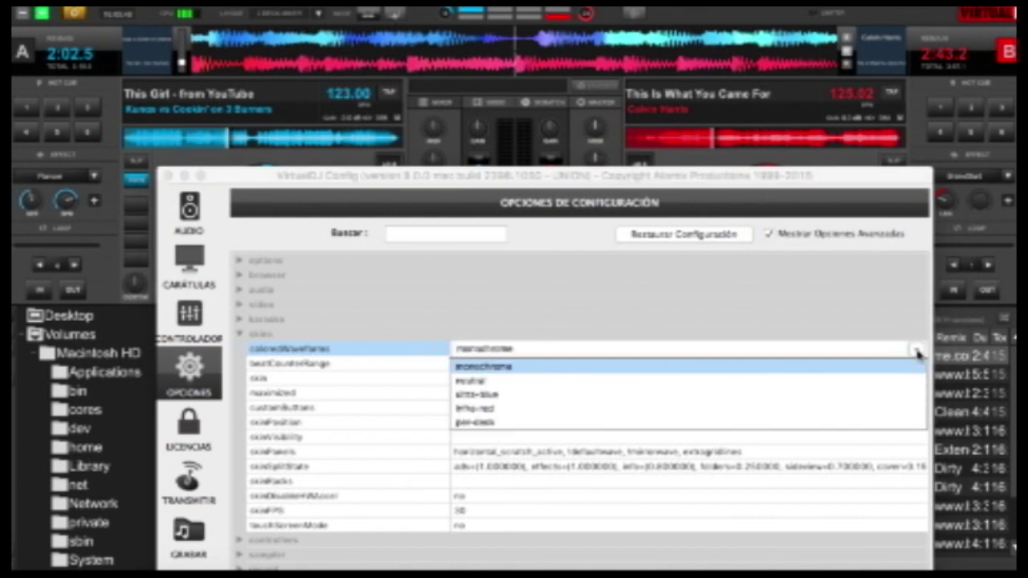
{"action": "left_click", "coordinate": [787, 397]}
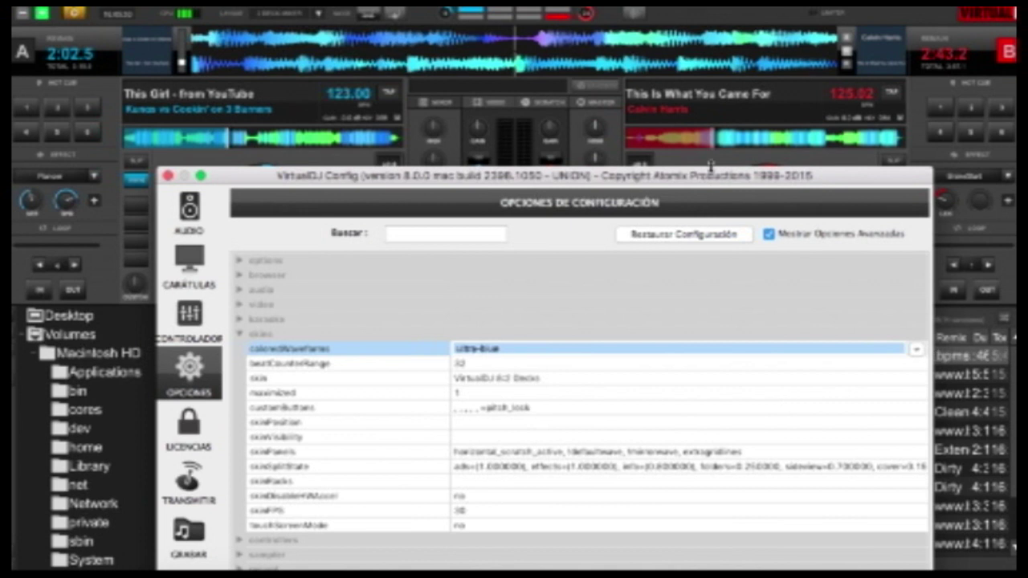
Step: Play deck A from a later part of the song, about 1:24 remaining, and return it to its cue point
{"action": "left_click", "coordinate": [282, 141]}
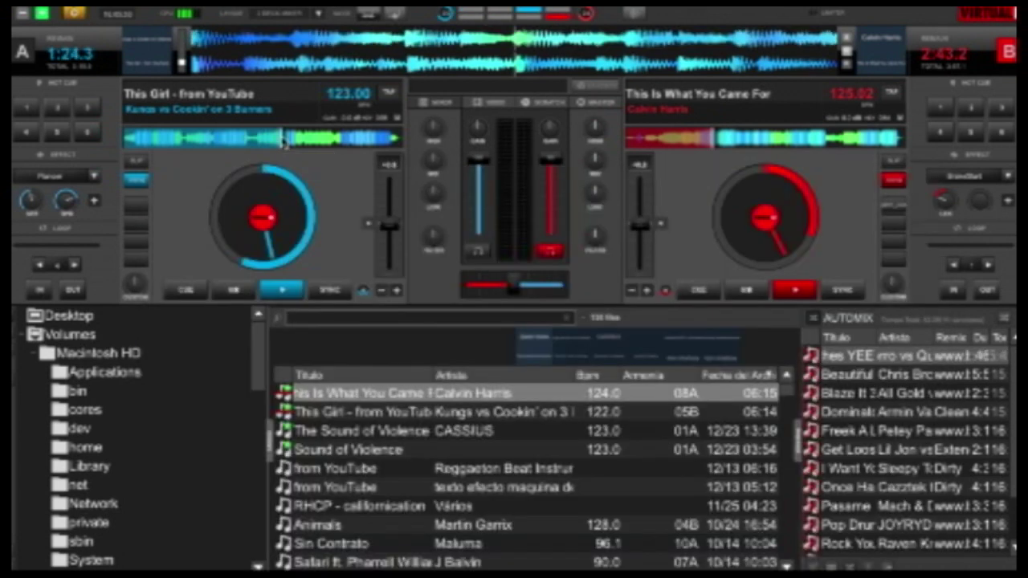
{"action": "left_click", "coordinate": [287, 291]}
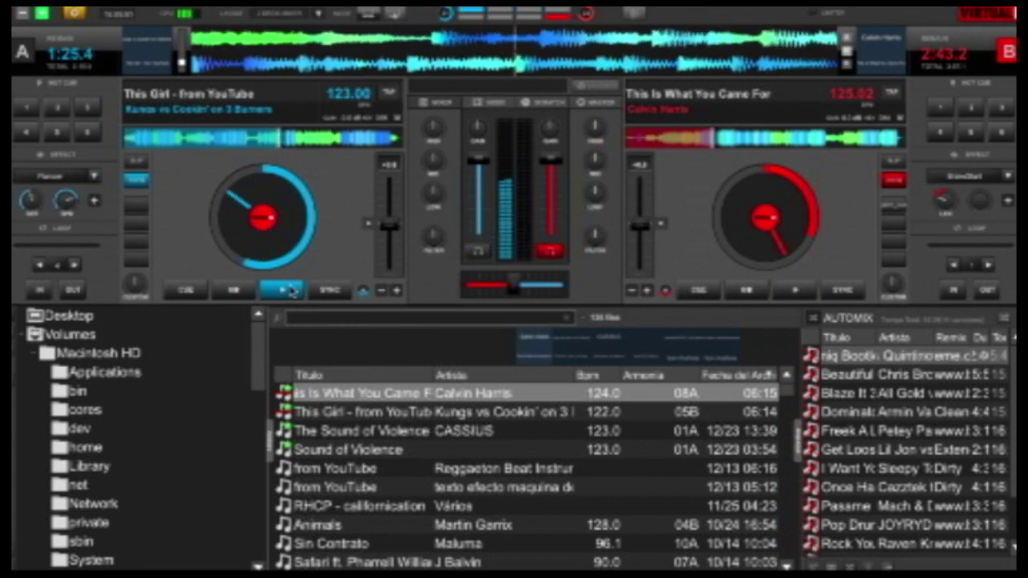
{"action": "left_click", "coordinate": [190, 292]}
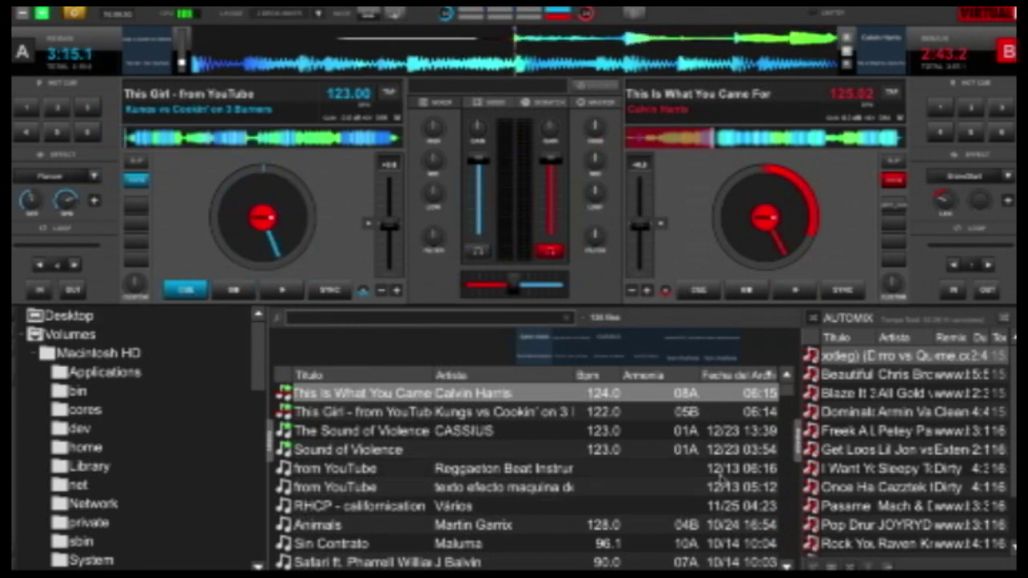
{"action": "left_click", "coordinate": [74, 15]}
{"action": "left_click_drag", "start_coordinate": [377, 178], "coordinate": [345, 41]}
{"action": "left_click", "coordinate": [169, 22]}
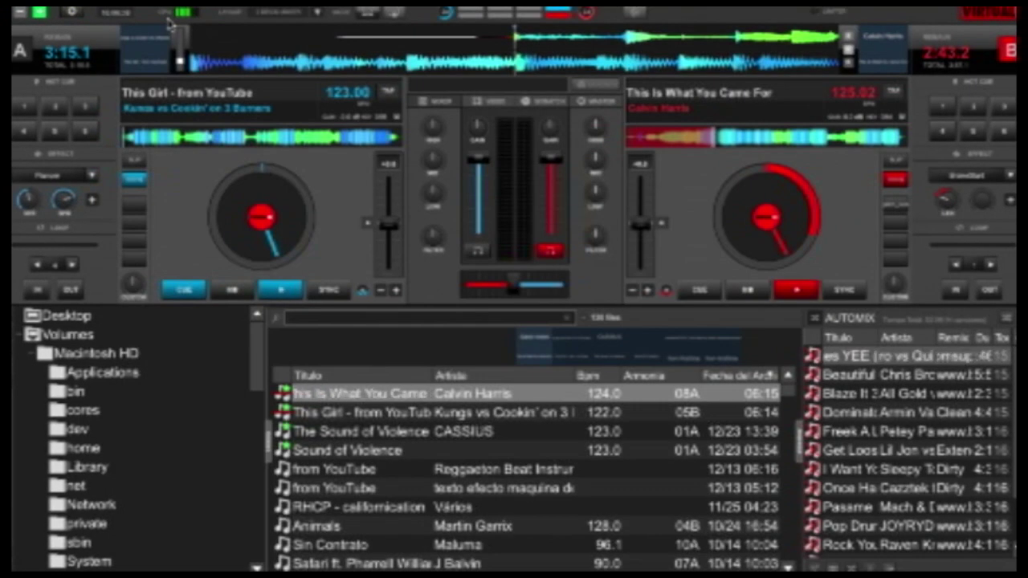
Step: Open the configuration window and place it below the waveforms so they stay visible
{"action": "left_click", "coordinate": [74, 14]}
{"action": "left_click_drag", "start_coordinate": [353, 23], "coordinate": [345, 192]}
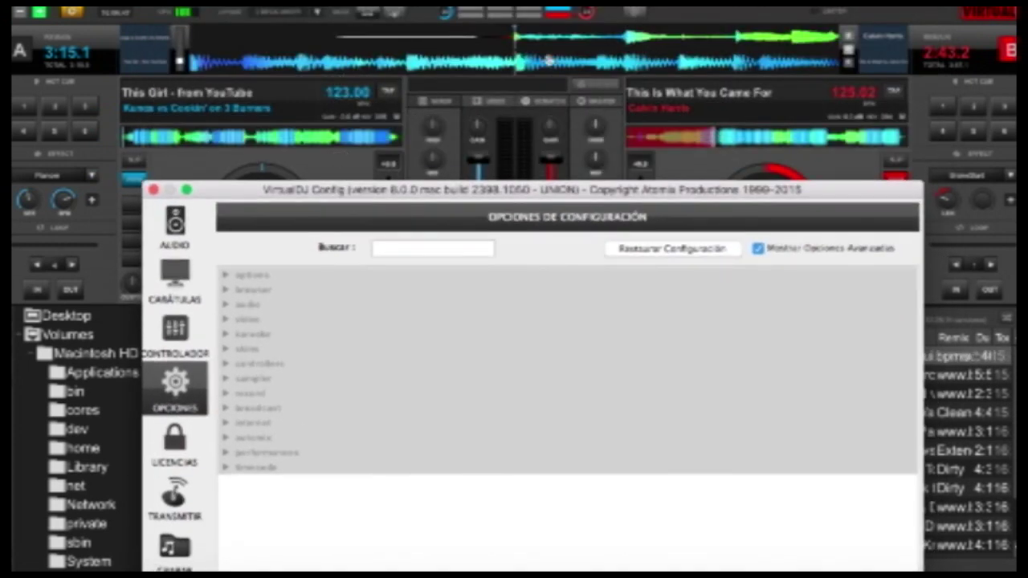
Step: Set skinDisableHWAccel to yes in the skins options and close the configuration window
{"action": "left_click", "coordinate": [758, 44]}
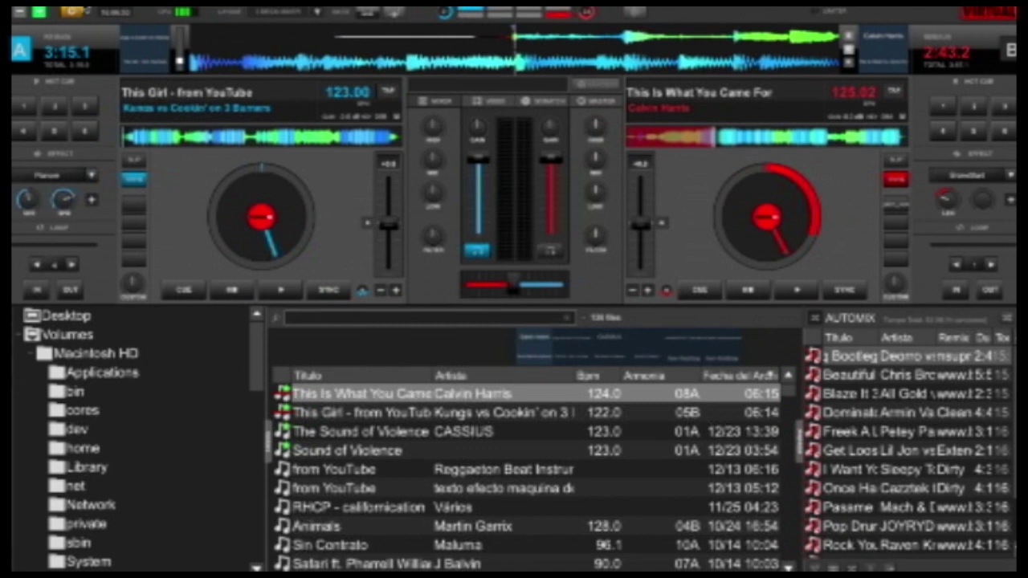
{"action": "left_click", "coordinate": [73, 13]}
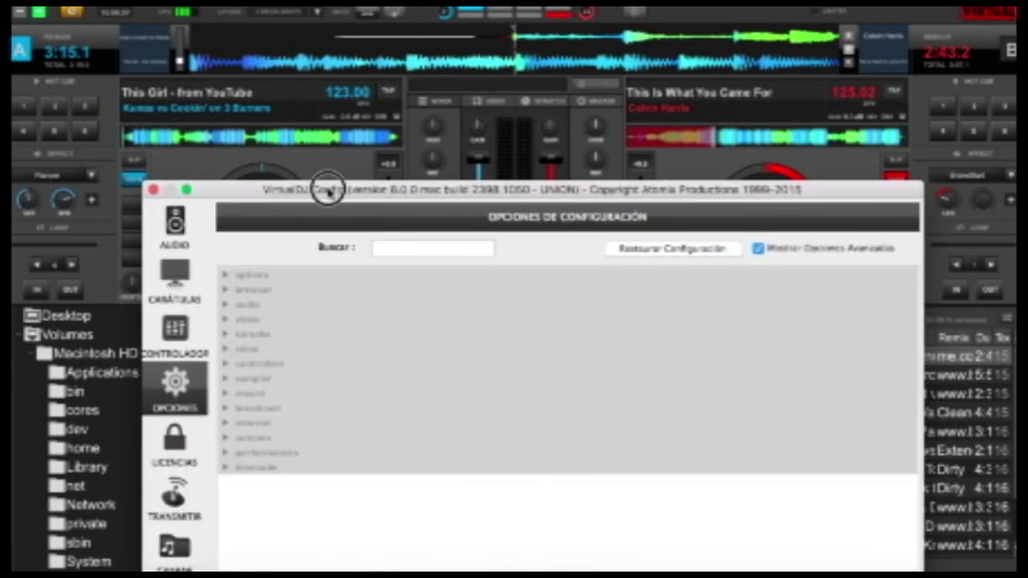
{"action": "left_click_drag", "start_coordinate": [328, 191], "coordinate": [316, 73]}
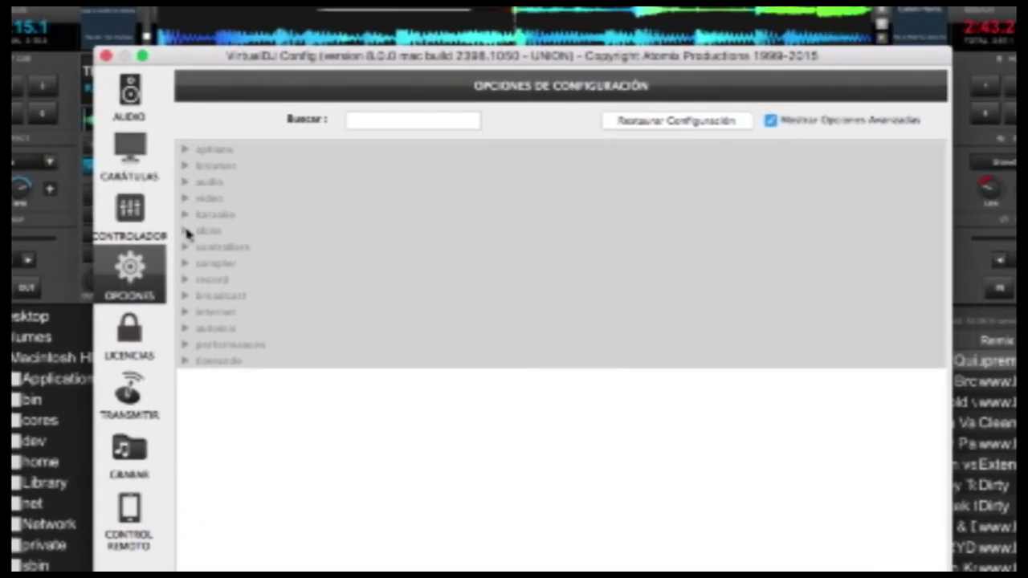
{"action": "left_click", "coordinate": [212, 232]}
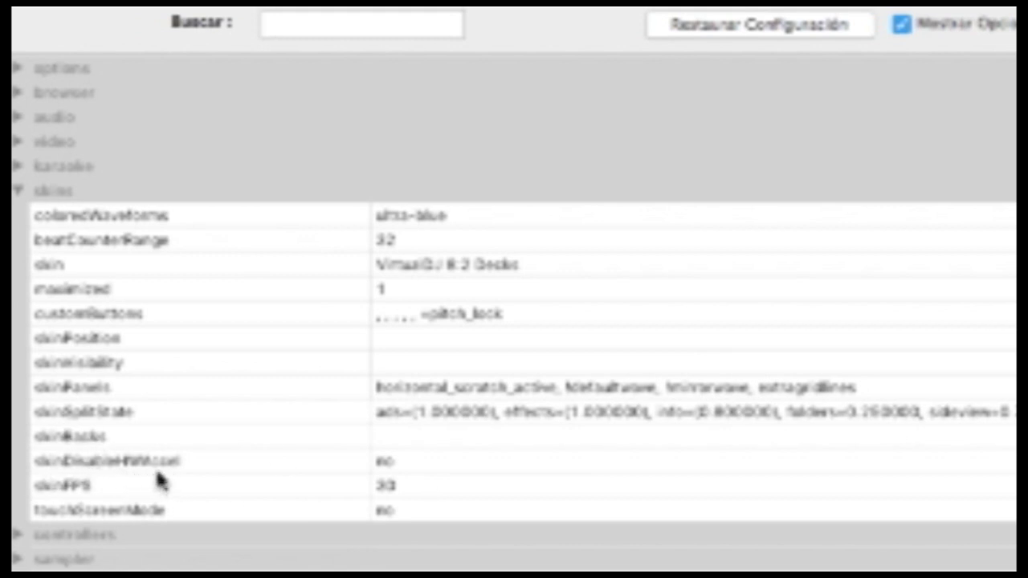
{"action": "left_click", "coordinate": [450, 468]}
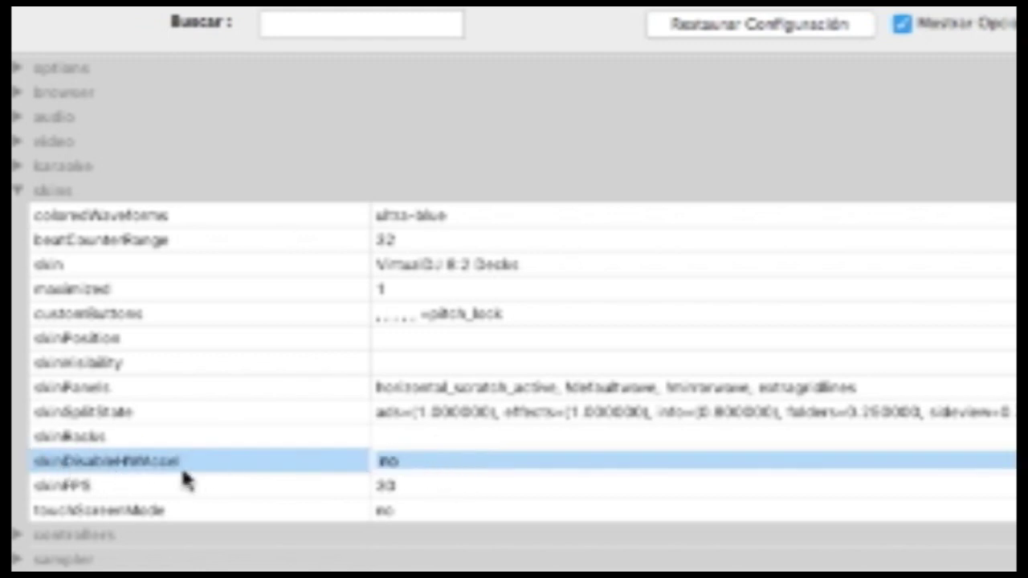
{"action": "left_click", "coordinate": [451, 463]}
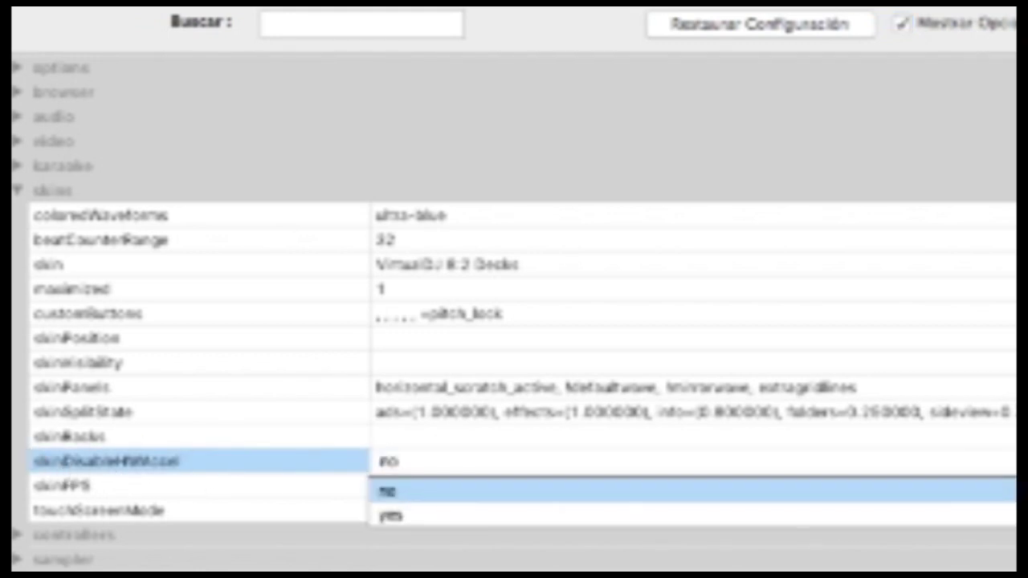
{"action": "left_click", "coordinate": [446, 515]}
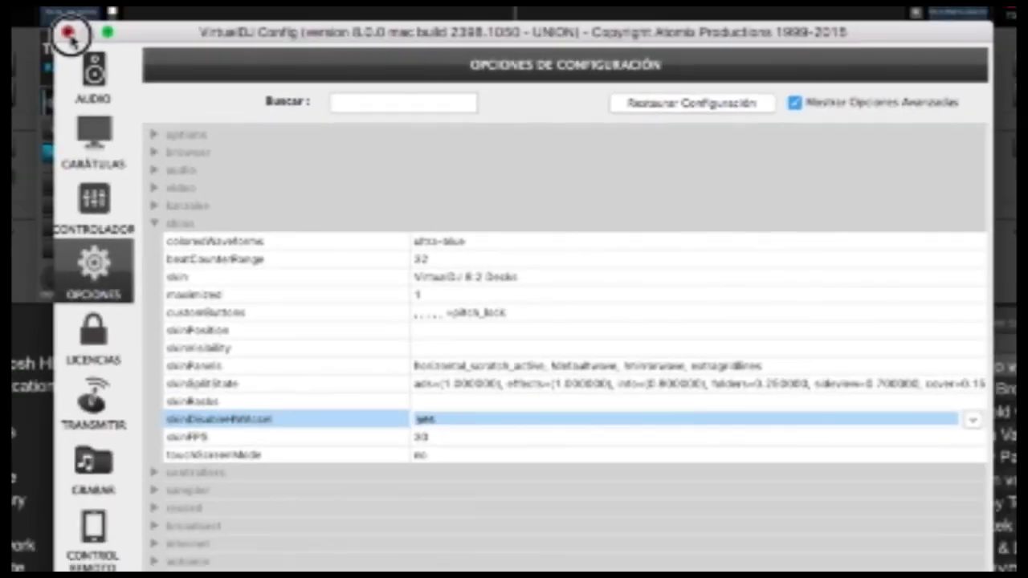
{"action": "left_click", "coordinate": [71, 28]}
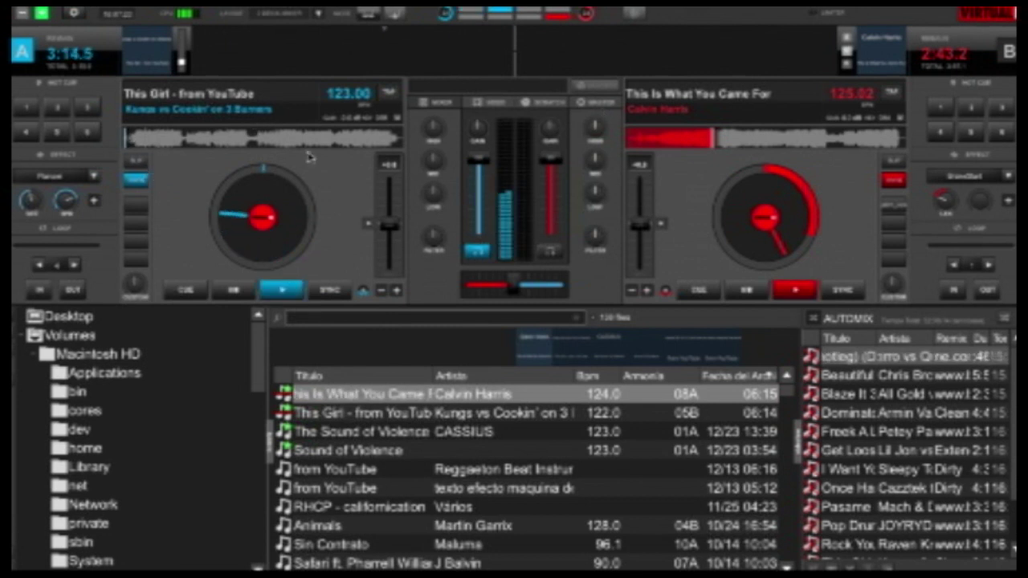
Step: Play deck A from about 2:04 remaining and deck B from about 1:26 remaining, and return both to their cue points
{"action": "left_click", "coordinate": [193, 295]}
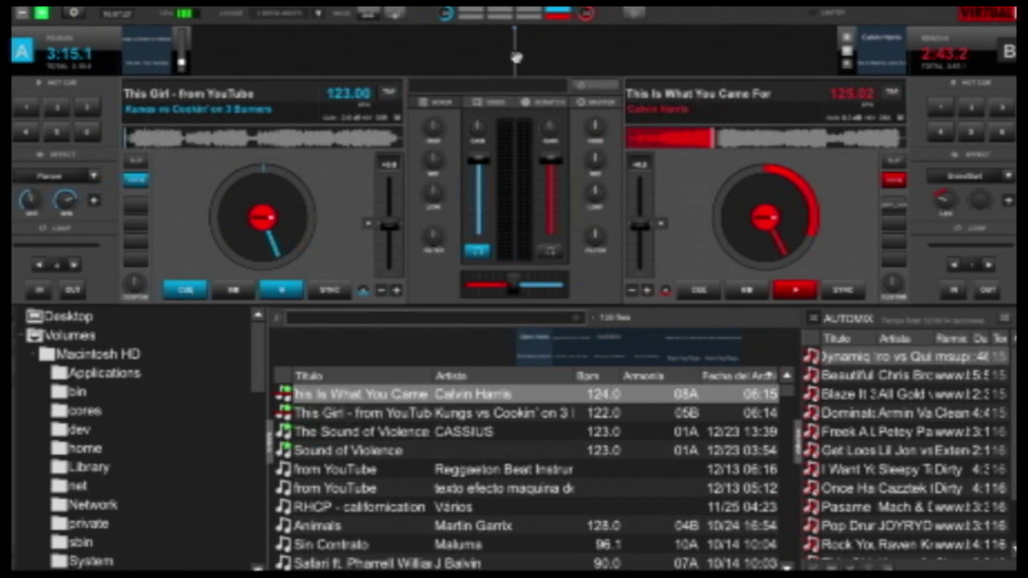
{"action": "left_click", "coordinate": [281, 290]}
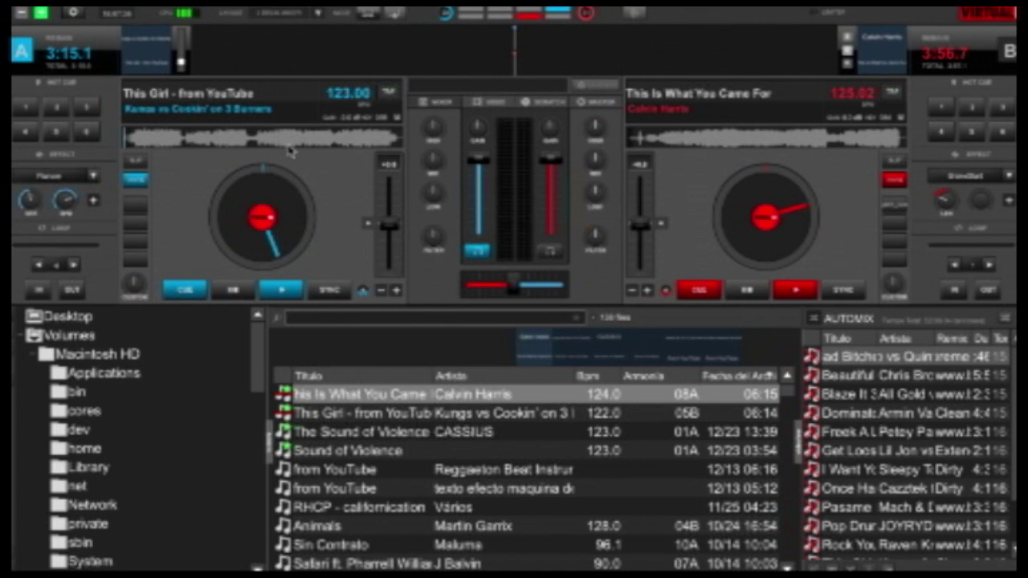
{"action": "left_click", "coordinate": [228, 138]}
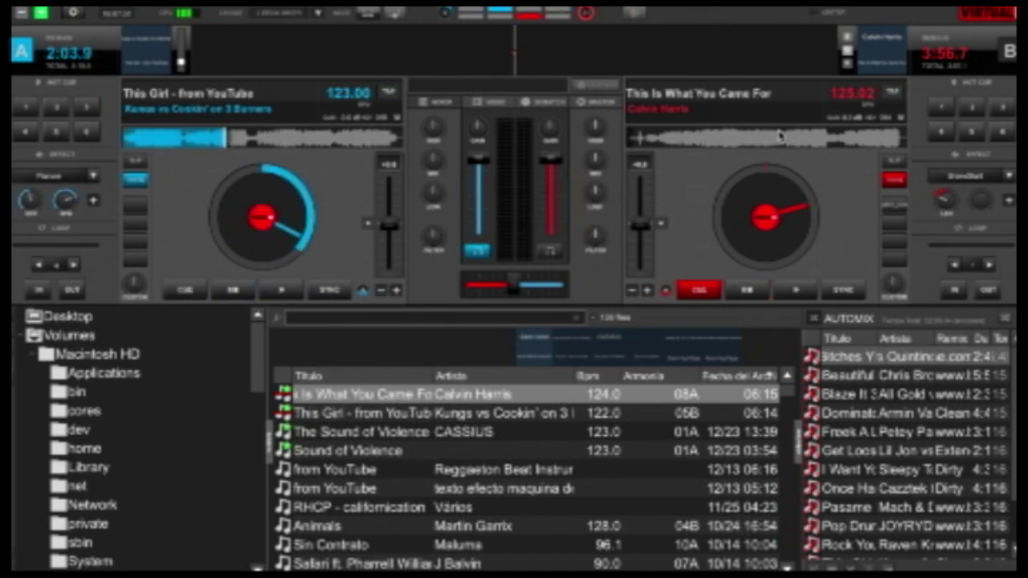
{"action": "left_click", "coordinate": [802, 138]}
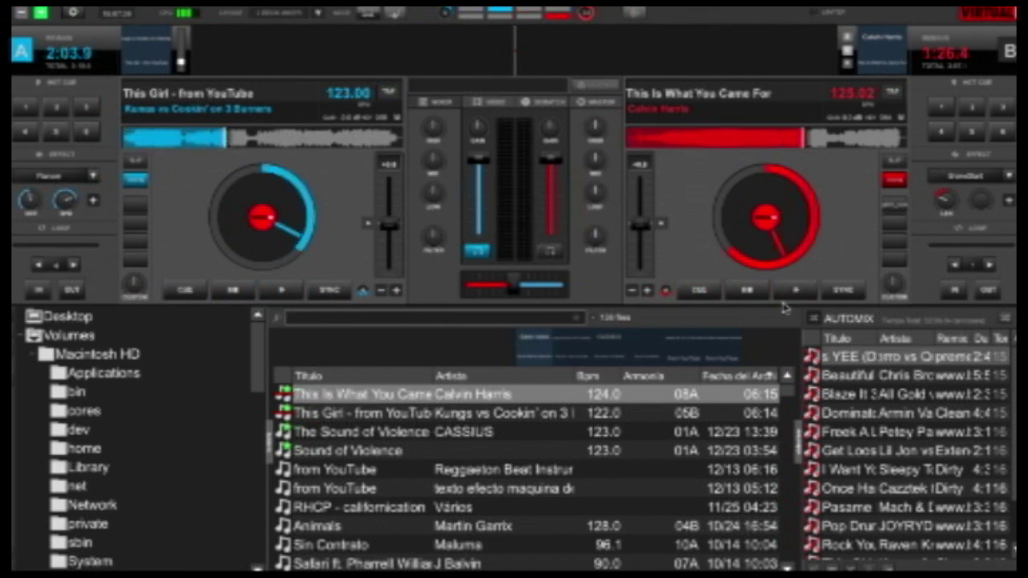
{"action": "left_click", "coordinate": [796, 290]}
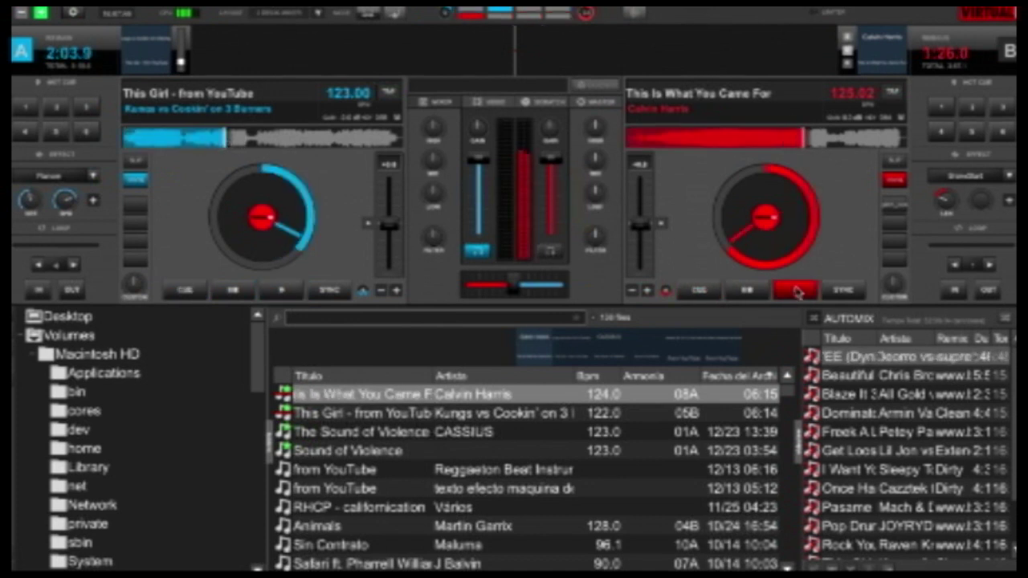
{"action": "left_click", "coordinate": [280, 291]}
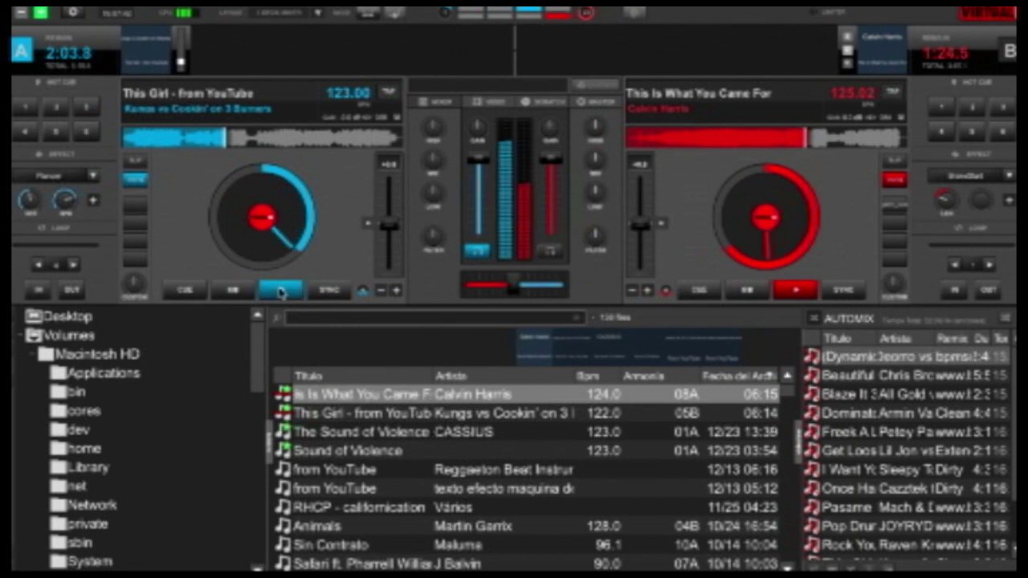
{"action": "left_click", "coordinate": [186, 293]}
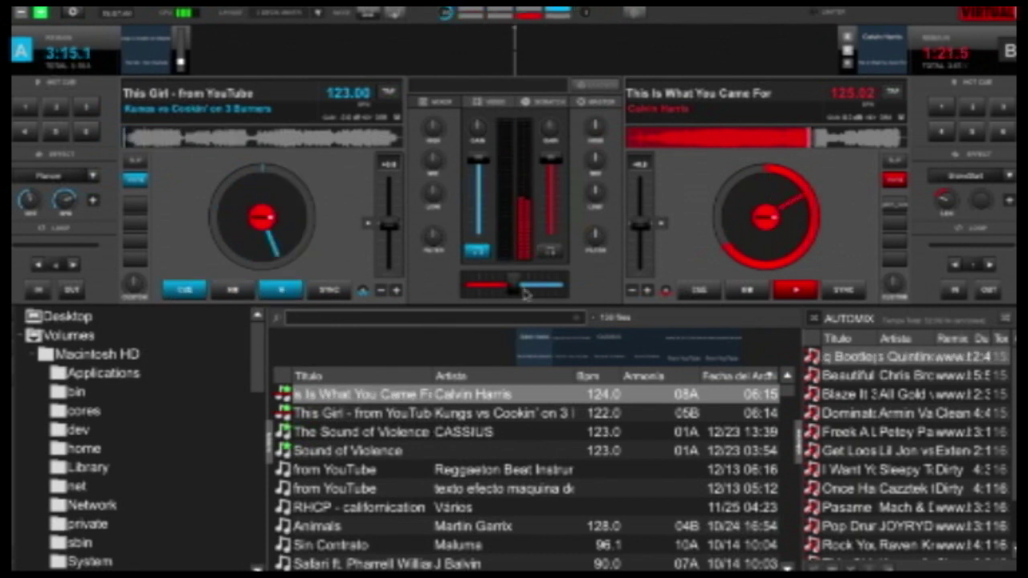
{"action": "left_click", "coordinate": [710, 293]}
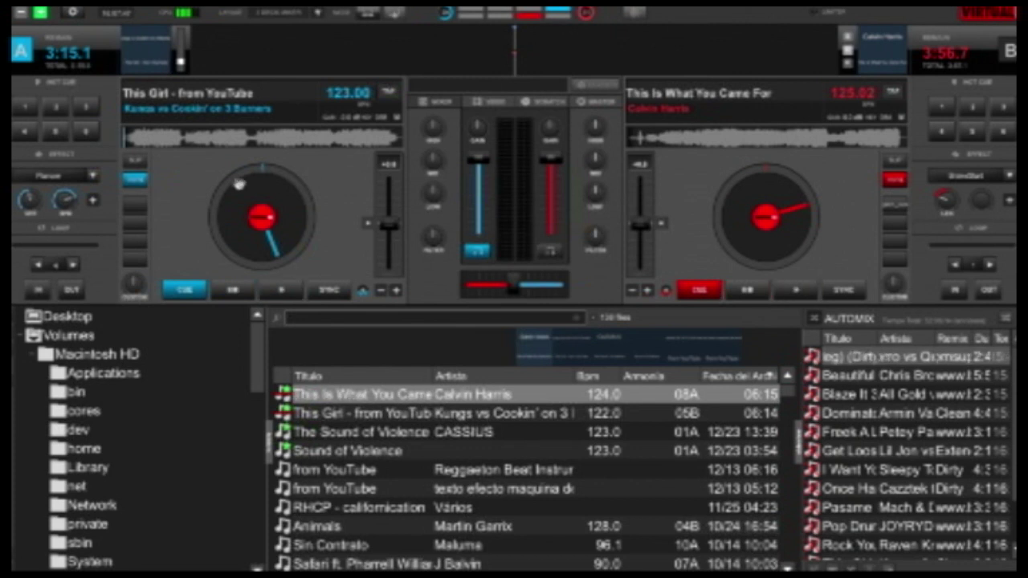
{"action": "left_click", "coordinate": [71, 14]}
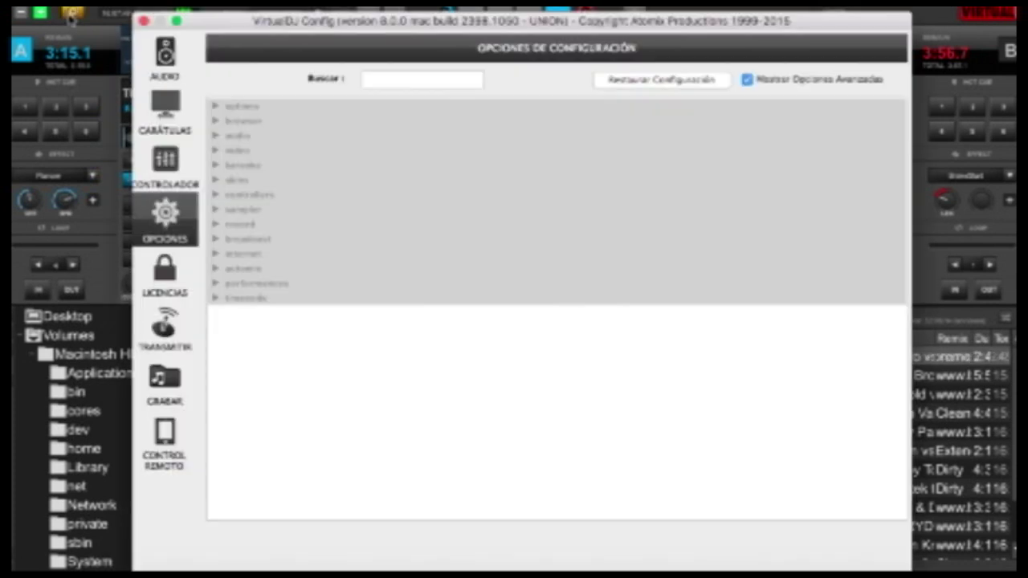
{"action": "left_click", "coordinate": [410, 76]}
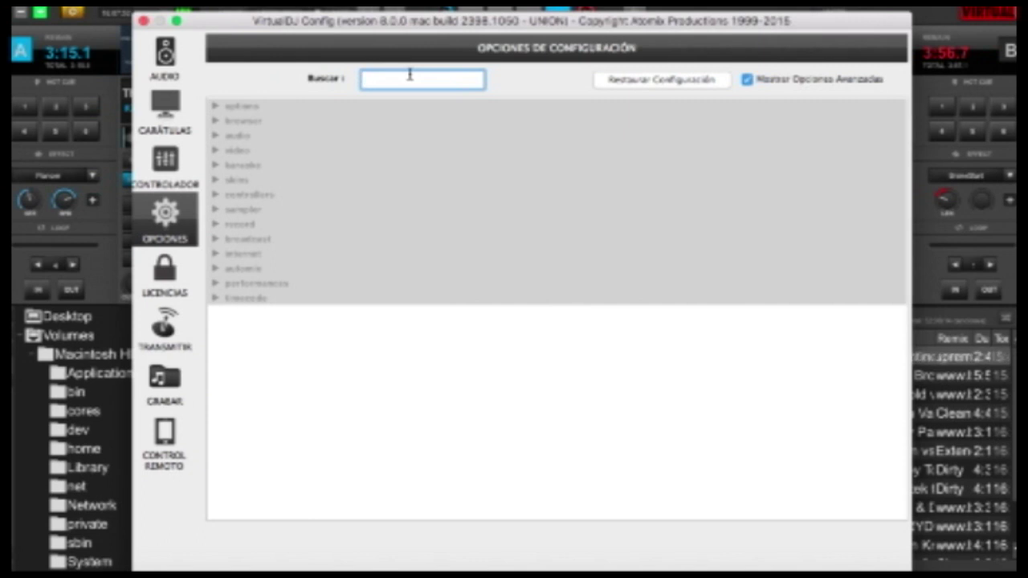
{"action": "left_click", "coordinate": [143, 21]}
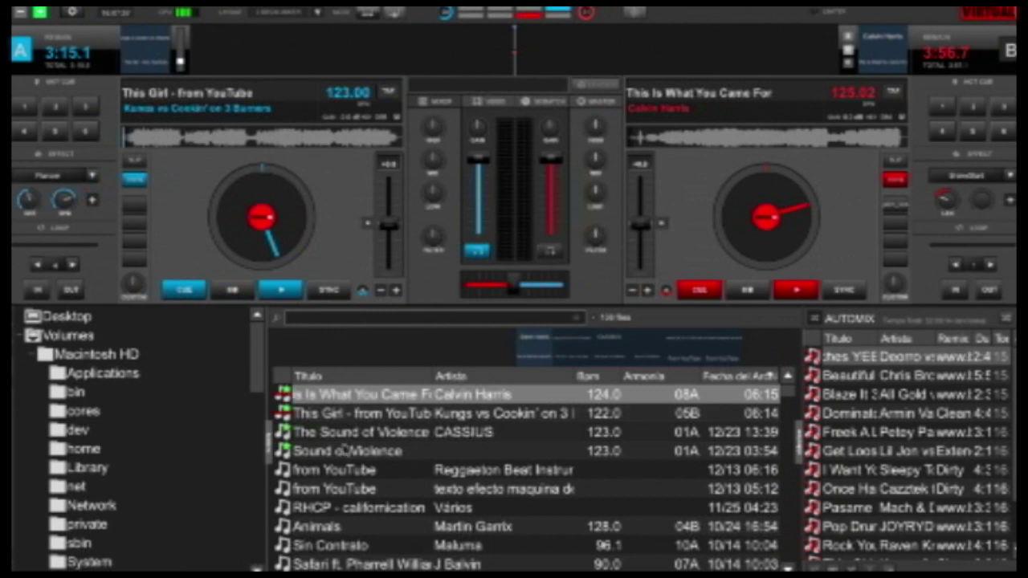
Step: Load "The Sound of Violence" on deck A, and "Sound of Violence" followed by "This Girl" on deck B
{"action": "left_click_drag", "start_coordinate": [341, 433], "coordinate": [268, 201]}
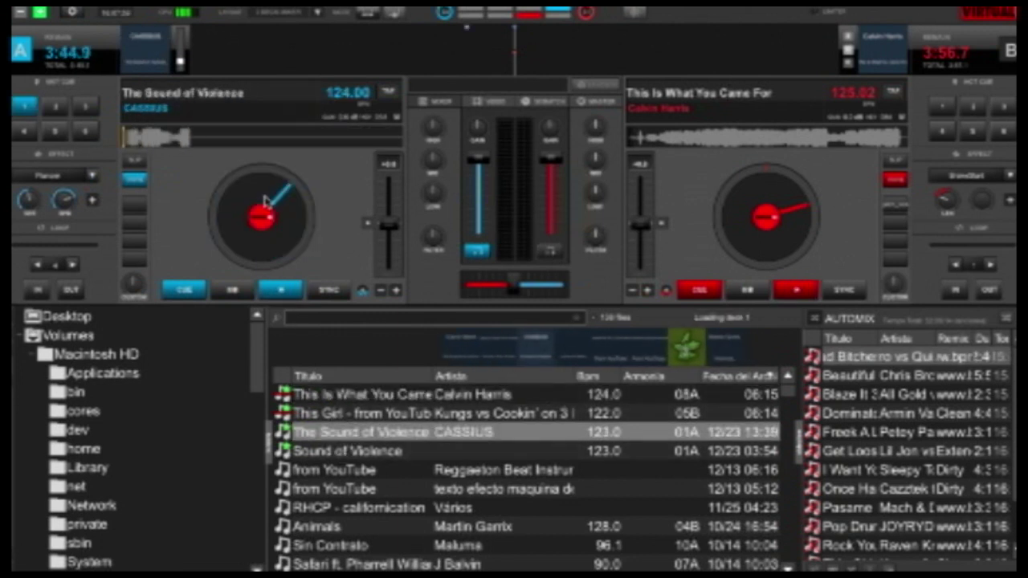
{"action": "left_click_drag", "start_coordinate": [341, 451], "coordinate": [753, 230]}
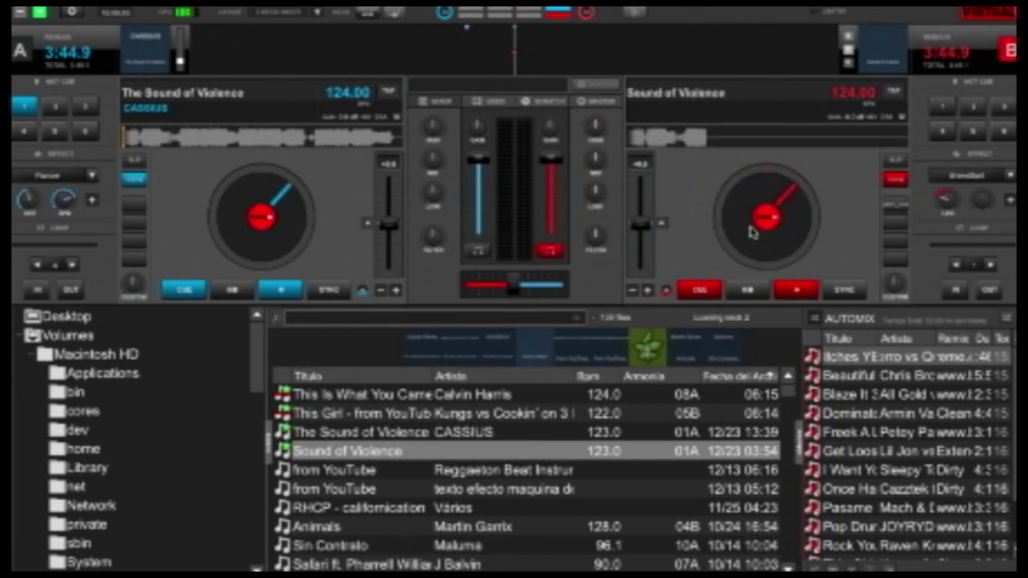
{"action": "left_click_drag", "start_coordinate": [345, 413], "coordinate": [767, 216]}
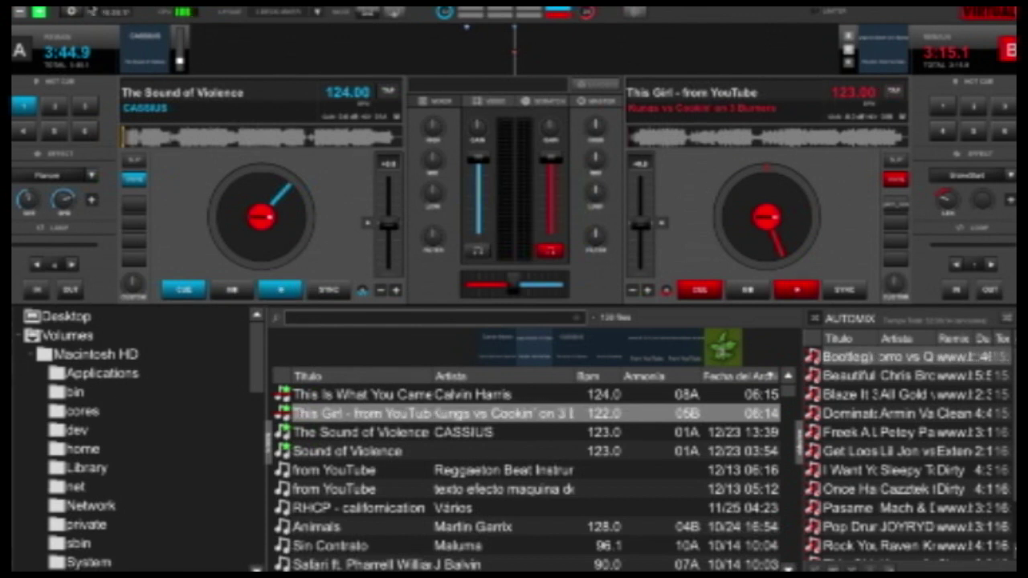
Step: Set autoBPMMatch to smart in the audio options and close the configuration window
{"action": "left_click", "coordinate": [77, 14]}
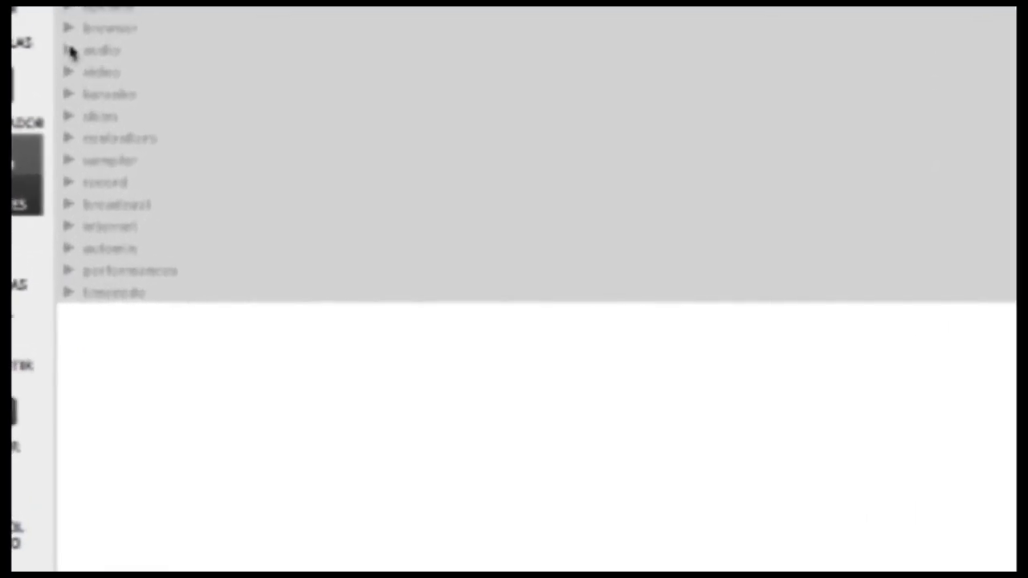
{"action": "left_click", "coordinate": [107, 75]}
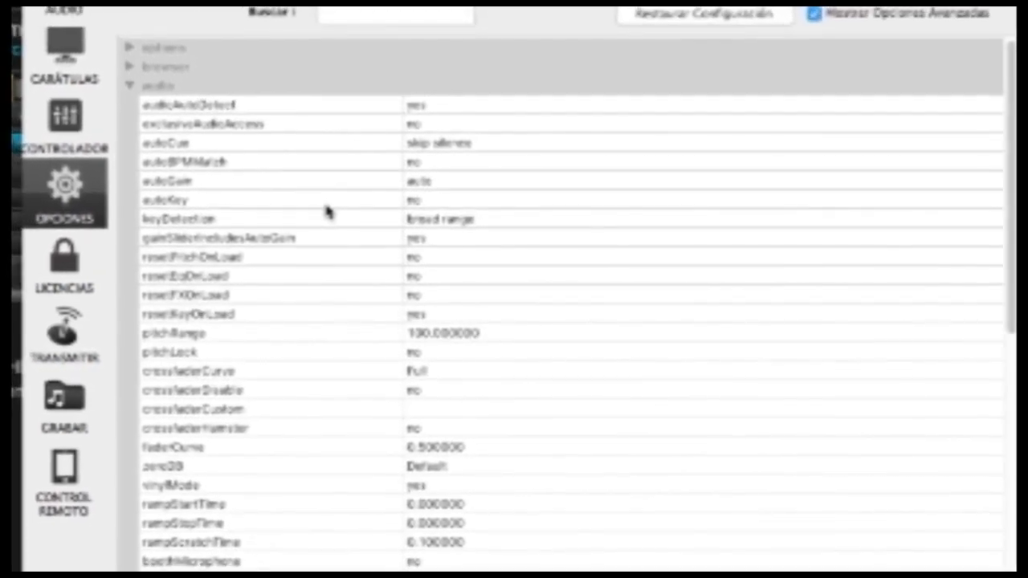
{"action": "left_click", "coordinate": [218, 166]}
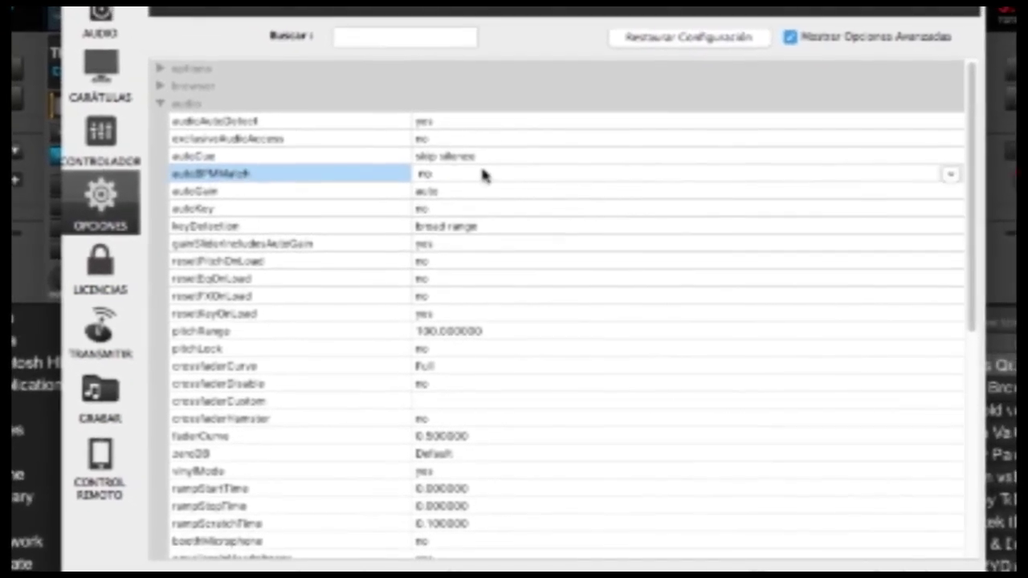
{"action": "left_click", "coordinate": [940, 177]}
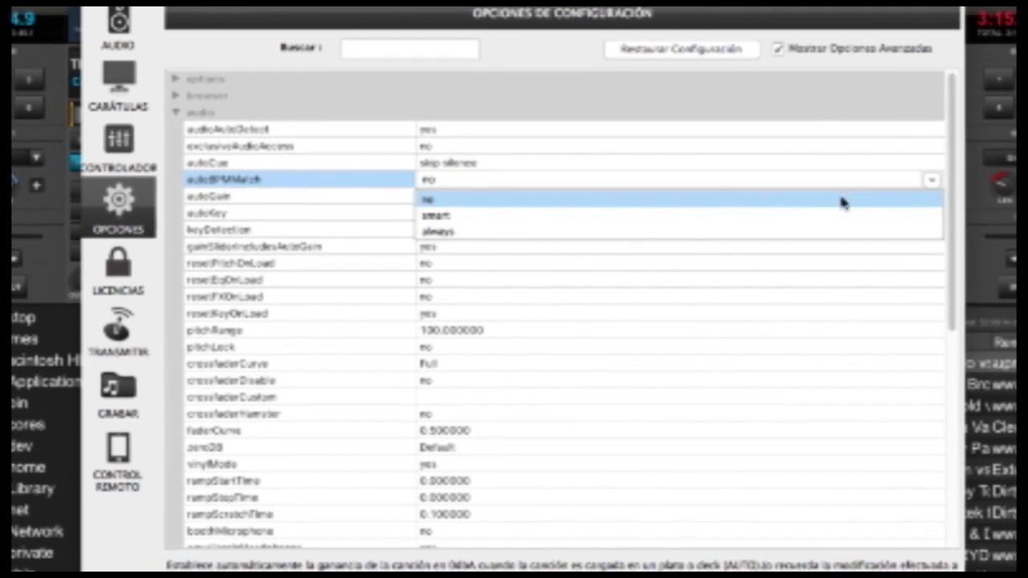
{"action": "left_click", "coordinate": [632, 220]}
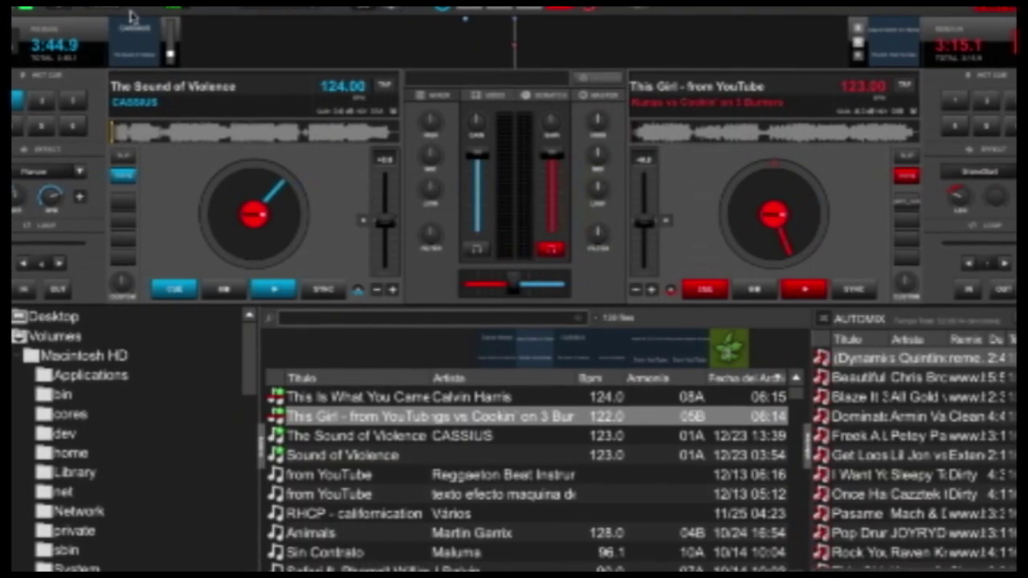
Step: Load "This Is What You Came For", "This Girl", "RHCP - californication" and "Animals" on deck B one after another to test BPM matching
{"action": "left_click_drag", "start_coordinate": [321, 394], "coordinate": [758, 224]}
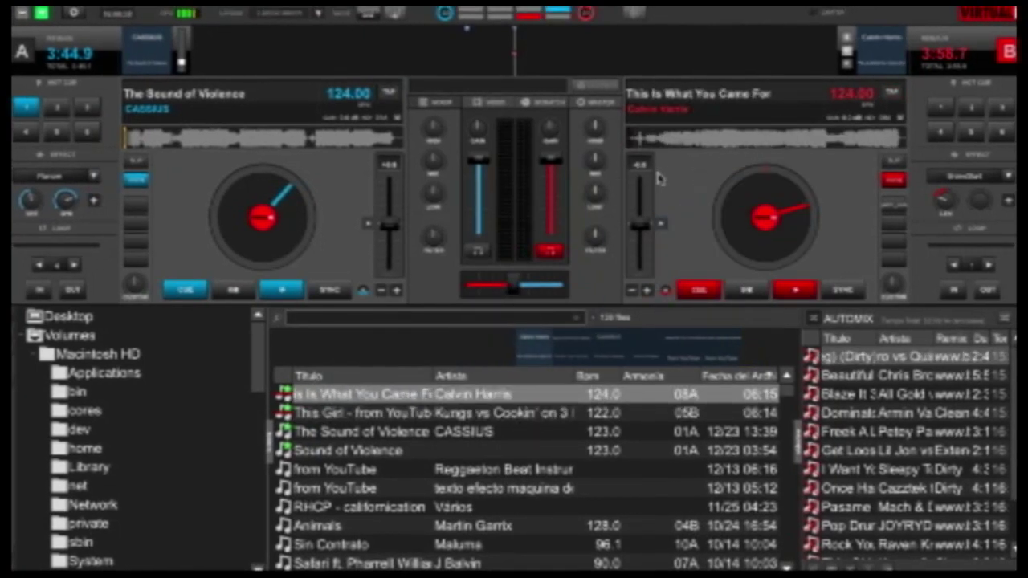
{"action": "left_click_drag", "start_coordinate": [357, 413], "coordinate": [752, 239]}
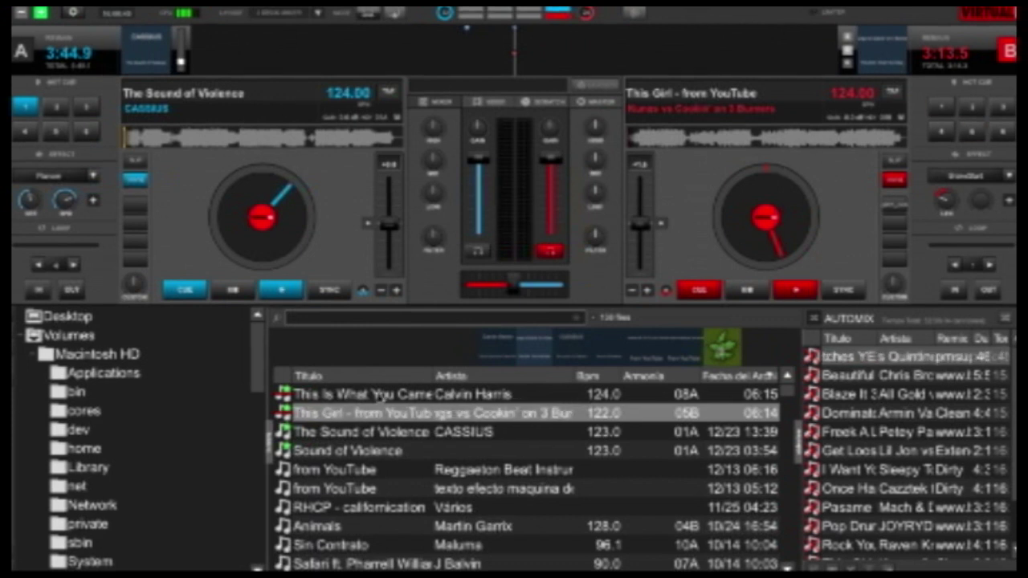
{"action": "left_click_drag", "start_coordinate": [362, 507], "coordinate": [746, 161]}
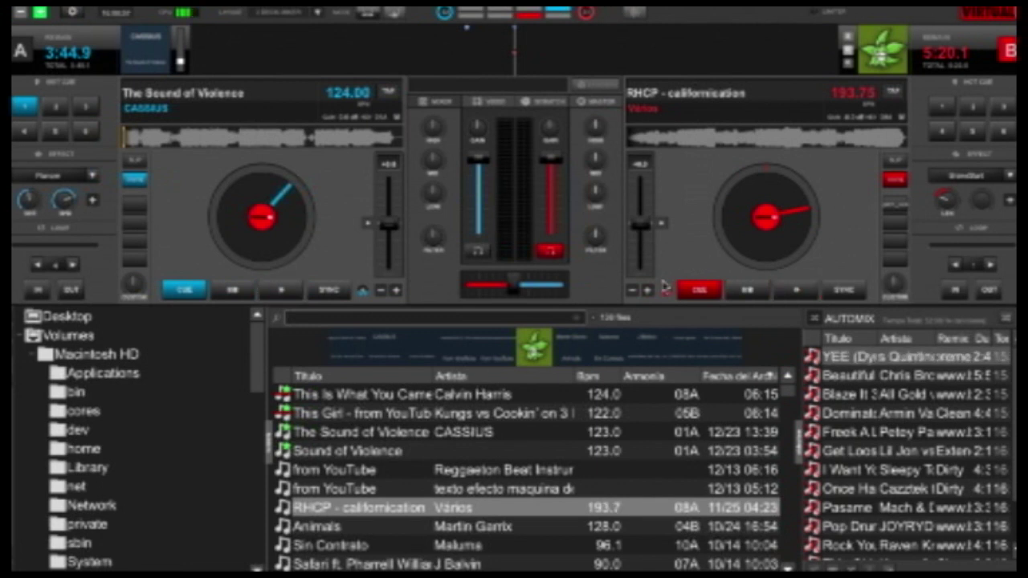
{"action": "scroll", "coordinate": [428, 473], "scroll_direction": "down", "scroll_amount": 3}
{"action": "scroll", "coordinate": [428, 473], "scroll_direction": "up", "scroll_amount": 2}
{"action": "left_click_drag", "start_coordinate": [372, 434], "coordinate": [759, 189]}
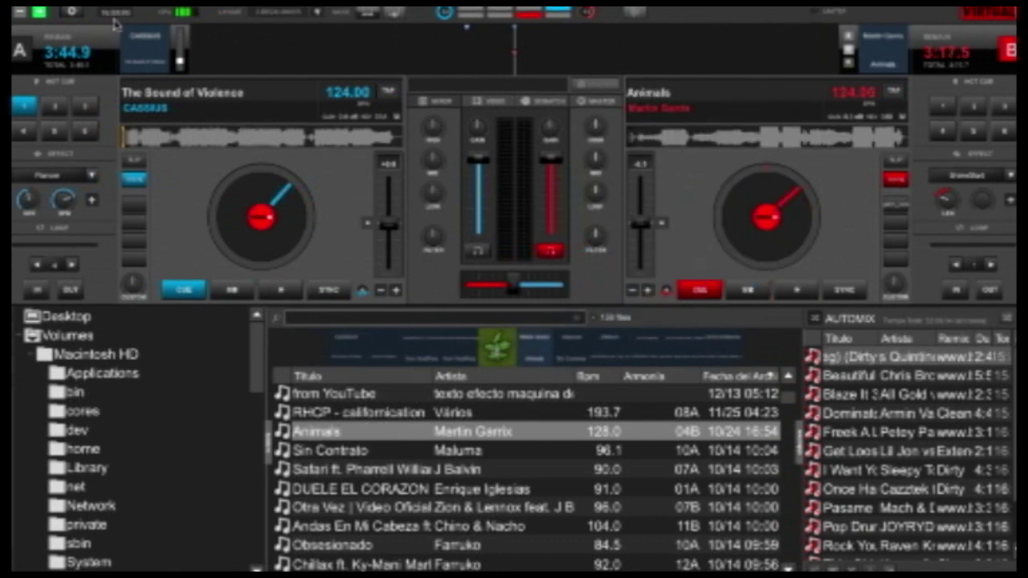
Step: Set autoBPMMatch to no in the audio options and close the configuration window
{"action": "left_click", "coordinate": [77, 13]}
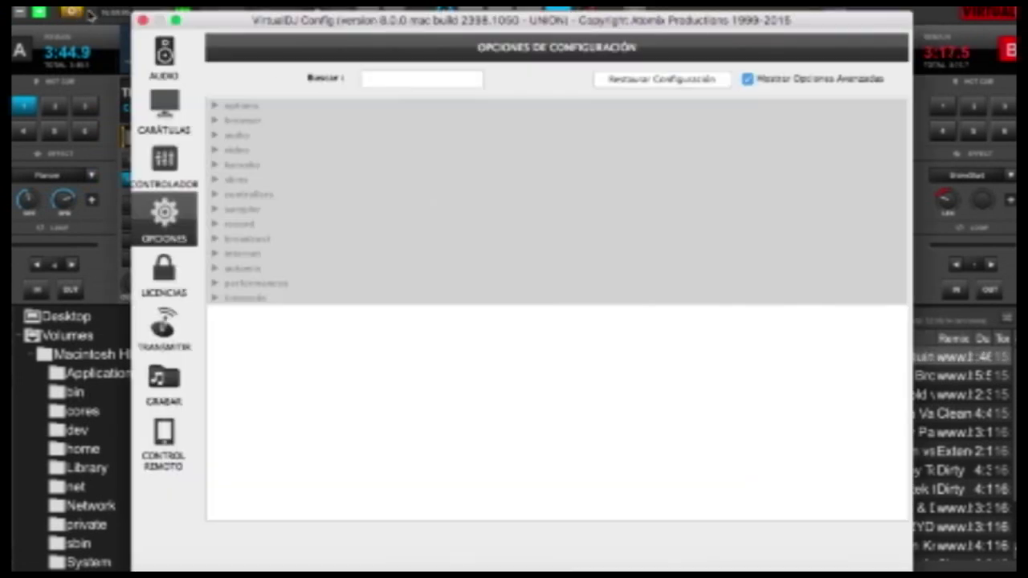
{"action": "left_click", "coordinate": [215, 138]}
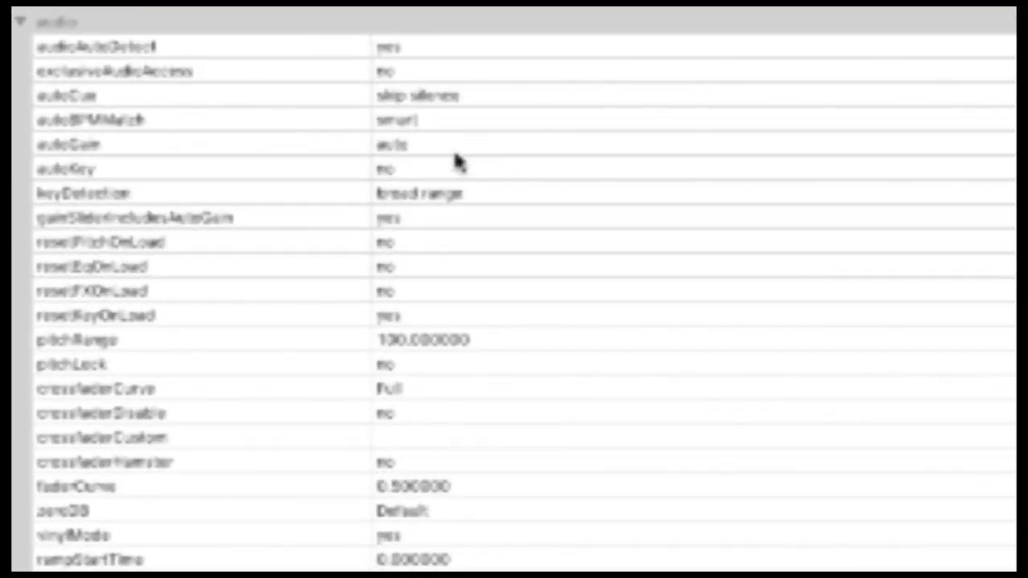
{"action": "left_click", "coordinate": [460, 127]}
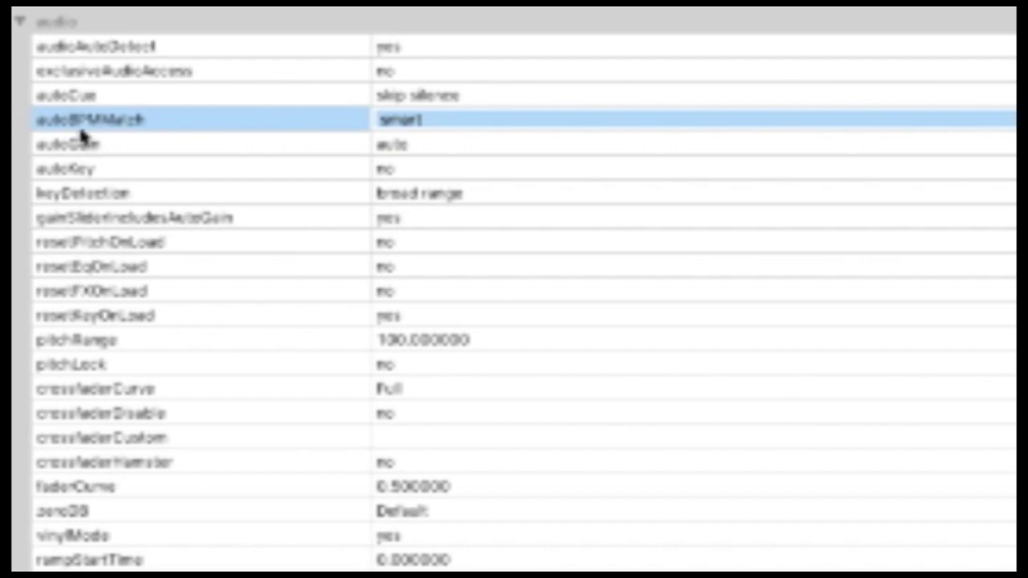
{"action": "left_click", "coordinate": [923, 120]}
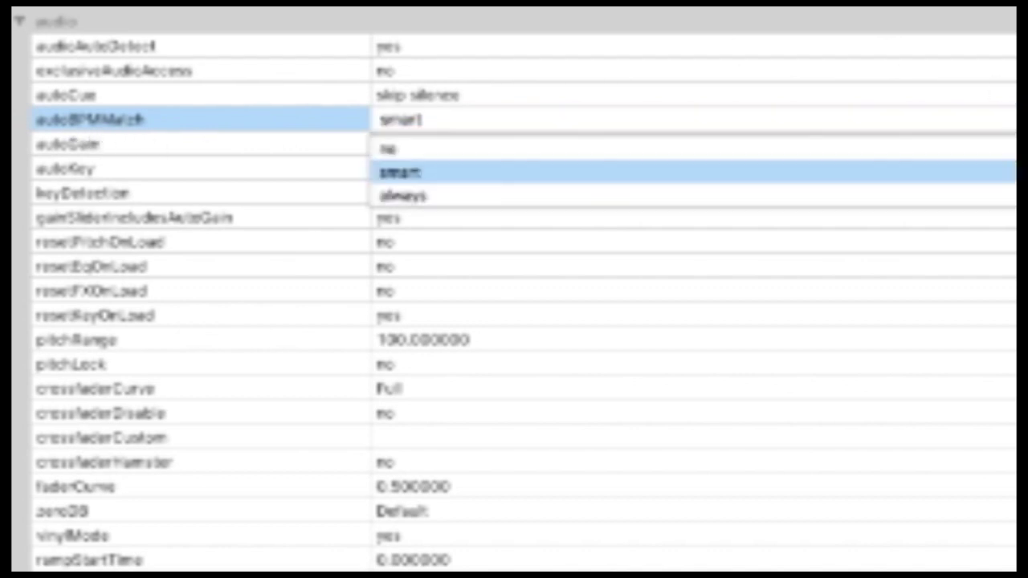
{"action": "left_click", "coordinate": [904, 157]}
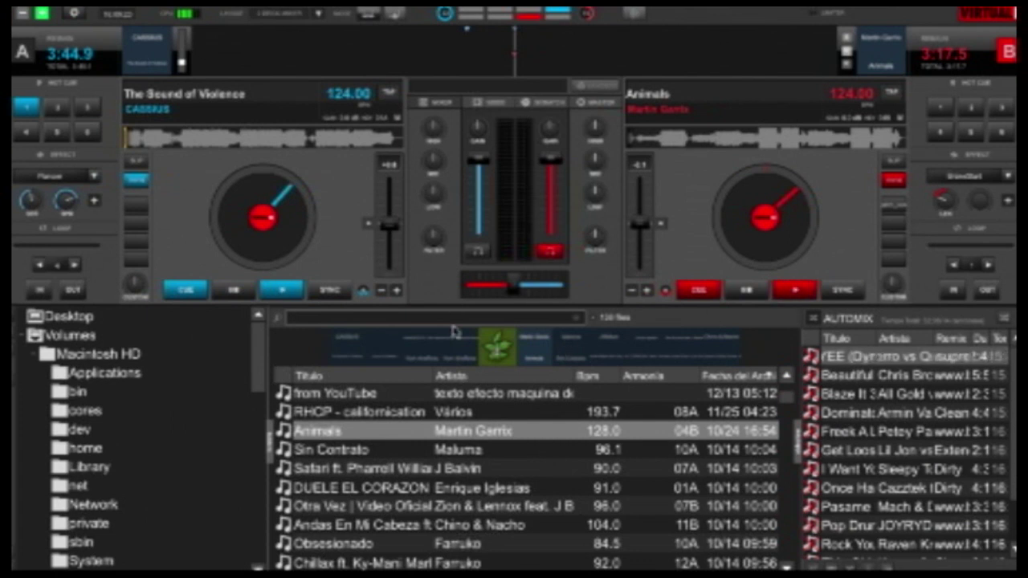
Step: Reload "Animals" on deck B with its pitch returned to 0, and load "This Girl" there to test loading without BPM matching
{"action": "left_click_drag", "start_coordinate": [321, 431], "coordinate": [756, 233]}
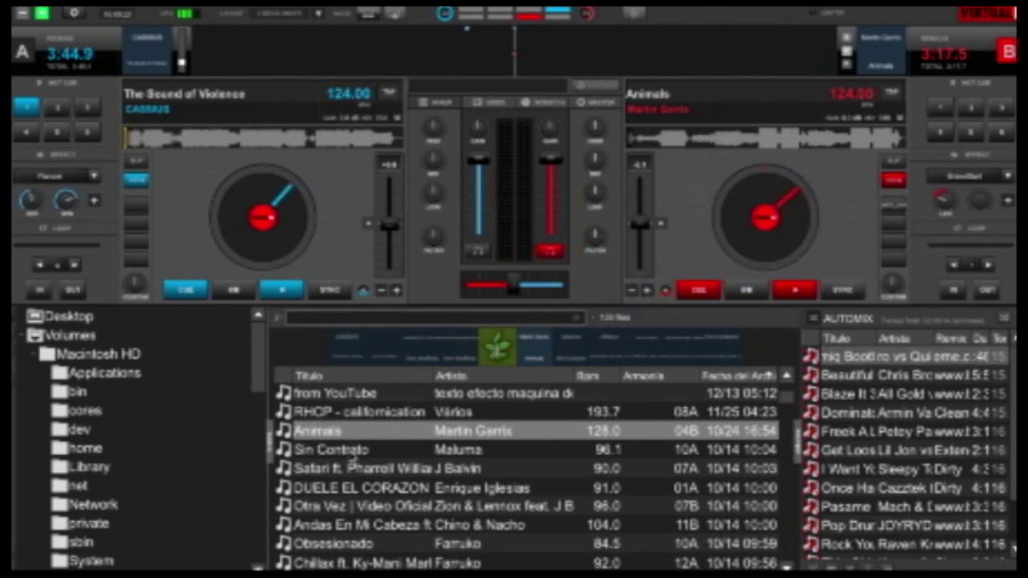
{"action": "left_click_drag", "start_coordinate": [350, 468], "coordinate": [754, 228]}
{"action": "left_click_drag", "start_coordinate": [321, 431], "coordinate": [731, 230]}
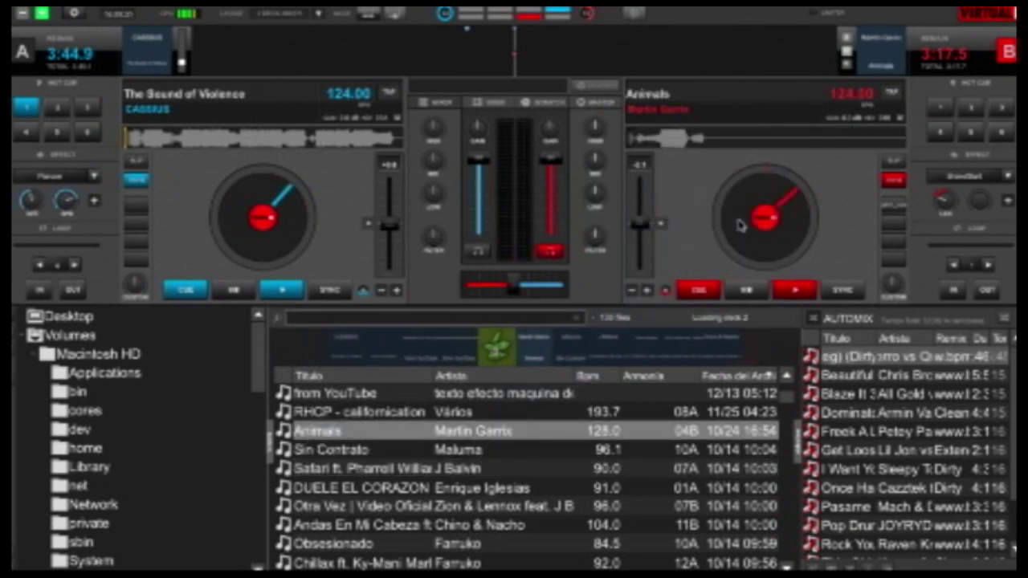
{"action": "left_click_drag", "start_coordinate": [647, 235], "coordinate": [636, 227]}
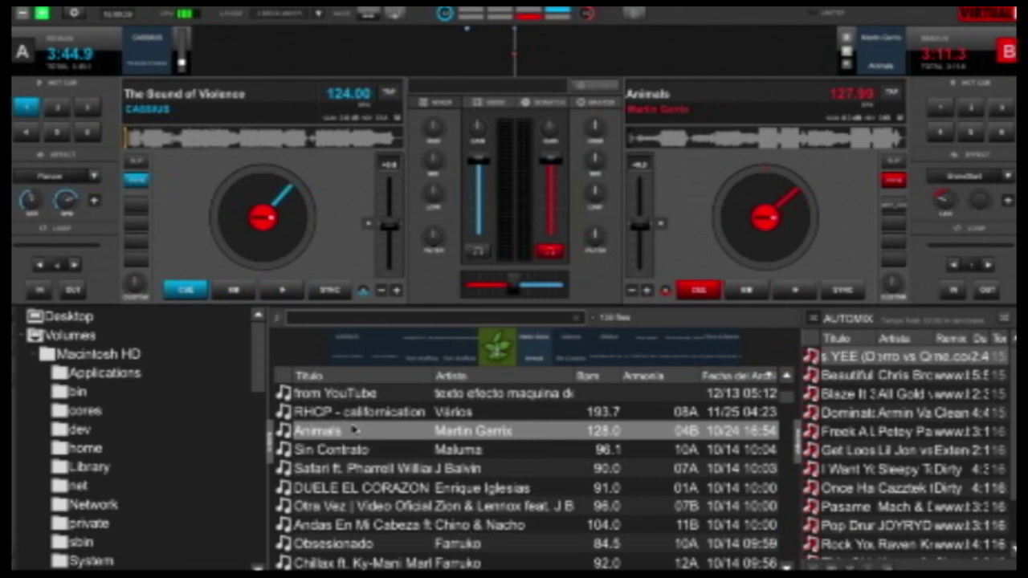
{"action": "left_click_drag", "start_coordinate": [351, 433], "coordinate": [801, 241]}
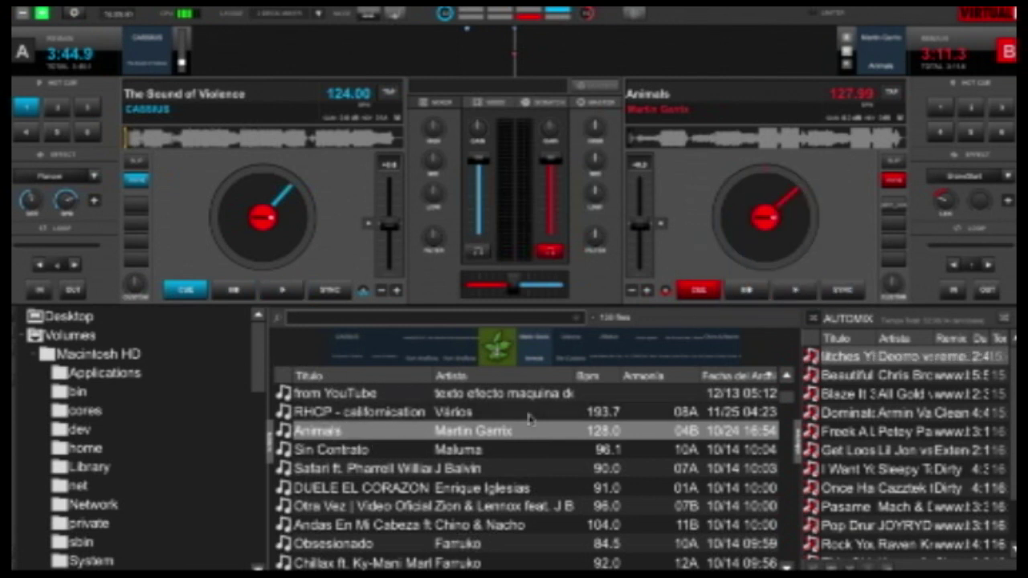
{"action": "left_click_drag", "start_coordinate": [384, 412], "coordinate": [777, 243]}
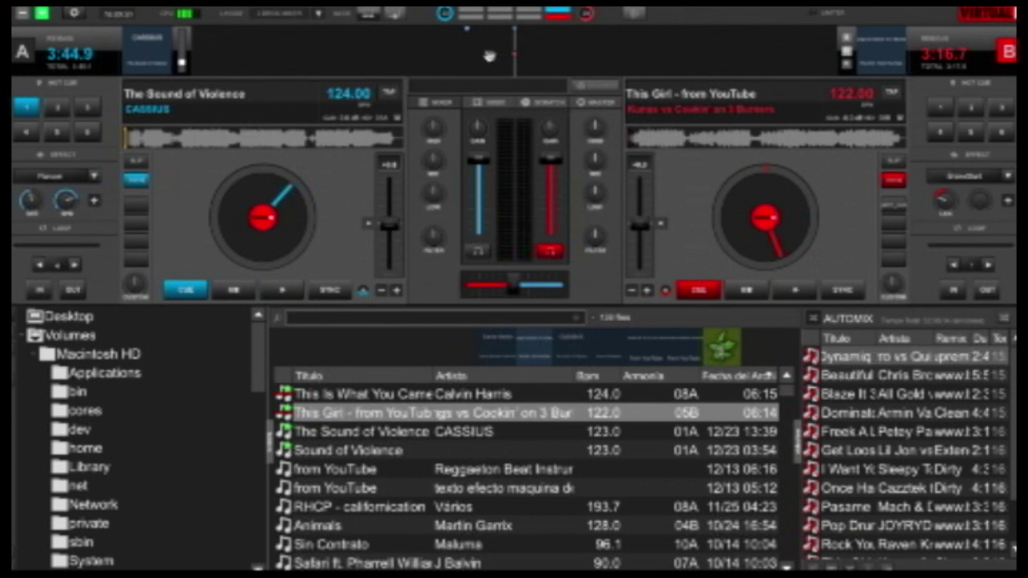
Step: Nudge the scrolling waveforms and scratch deck A's platter back and forth to examine the beat counters
{"action": "left_click_drag", "start_coordinate": [419, 40], "coordinate": [462, 38]}
{"action": "left_click_drag", "start_coordinate": [583, 68], "coordinate": [519, 56]}
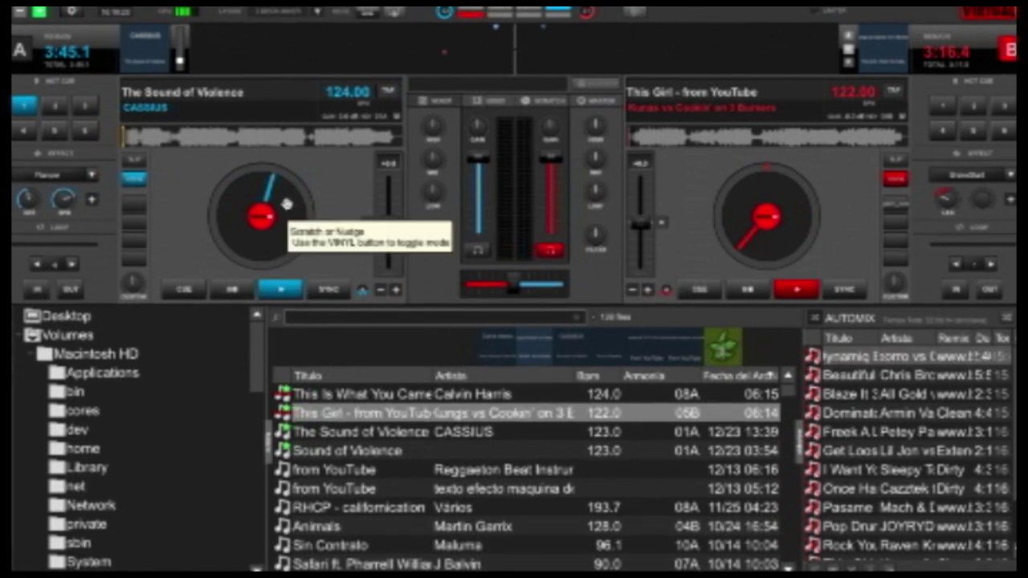
{"action": "mouse_move", "coordinate": [285, 204]}
{"action": "left_mouse_down"}
{"action": "mouse_move", "coordinate": [273, 192]}
{"action": "mouse_move", "coordinate": [259, 287]}
{"action": "mouse_move", "coordinate": [205, 275]}
{"action": "mouse_move", "coordinate": [339, 302]}
{"action": "mouse_move", "coordinate": [312, 245]}
{"action": "mouse_move", "coordinate": [367, 172]}
{"action": "mouse_move", "coordinate": [342, 206]}
{"action": "mouse_move", "coordinate": [202, 234]}
{"action": "mouse_move", "coordinate": [304, 222]}
{"action": "mouse_move", "coordinate": [314, 157]}
{"action": "mouse_move", "coordinate": [285, 222]}
{"action": "mouse_move", "coordinate": [270, 225]}
{"action": "mouse_move", "coordinate": [291, 184]}
{"action": "mouse_move", "coordinate": [305, 209]}
{"action": "mouse_move", "coordinate": [237, 233]}
{"action": "mouse_move", "coordinate": [216, 217]}
{"action": "mouse_move", "coordinate": [238, 209]}
{"action": "left_mouse_up"}
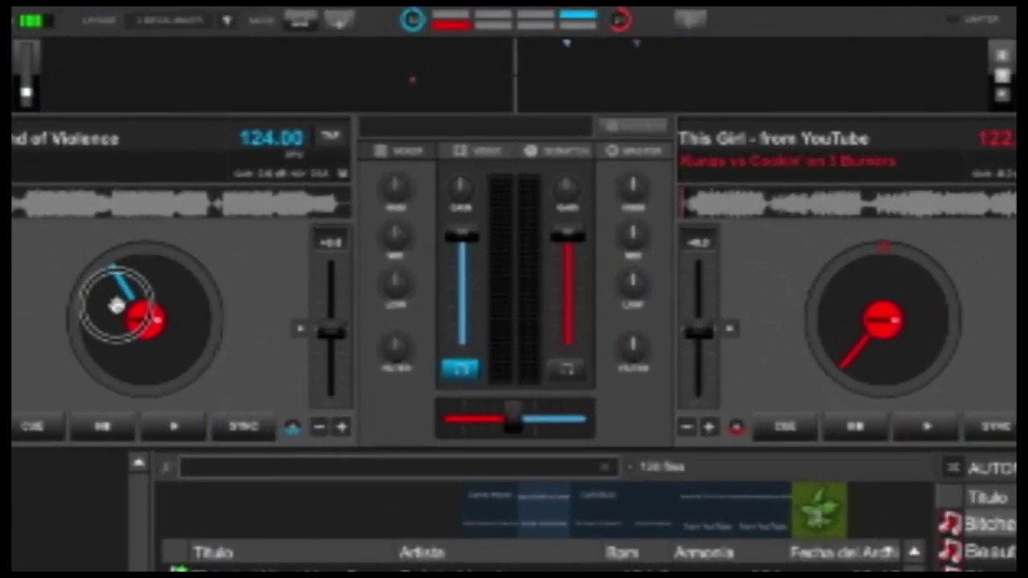
{"action": "mouse_move", "coordinate": [136, 293]}
{"action": "left_mouse_down"}
{"action": "mouse_move", "coordinate": [156, 284]}
{"action": "mouse_move", "coordinate": [160, 294]}
{"action": "mouse_move", "coordinate": [150, 290]}
{"action": "left_mouse_up"}
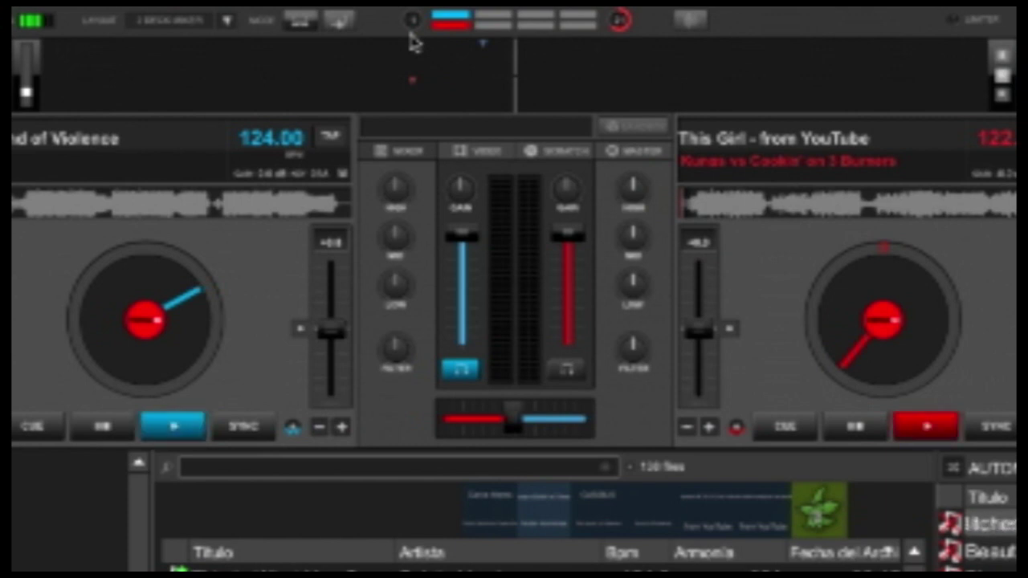
Step: Play "The Sound of Violence" on deck A to follow its beat counter, and return the deck to its cue point
{"action": "key", "text": "space"}
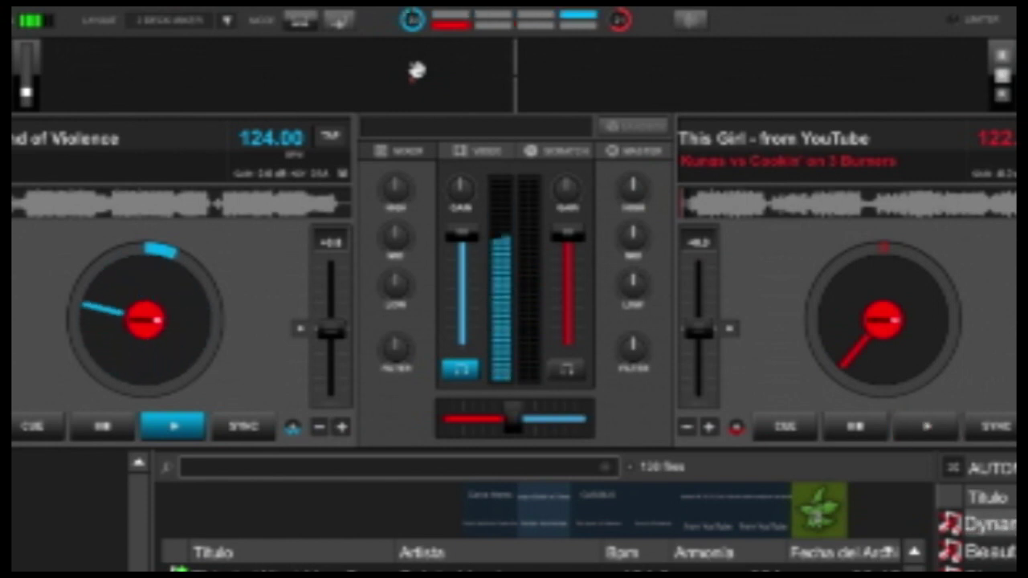
{"action": "key", "text": "space"}
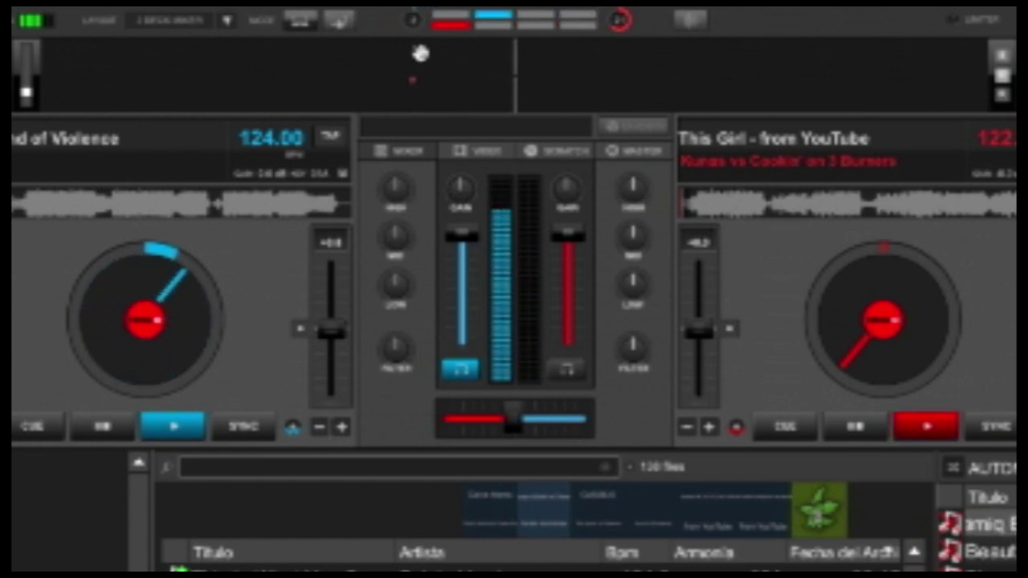
{"action": "left_click", "coordinate": [41, 432]}
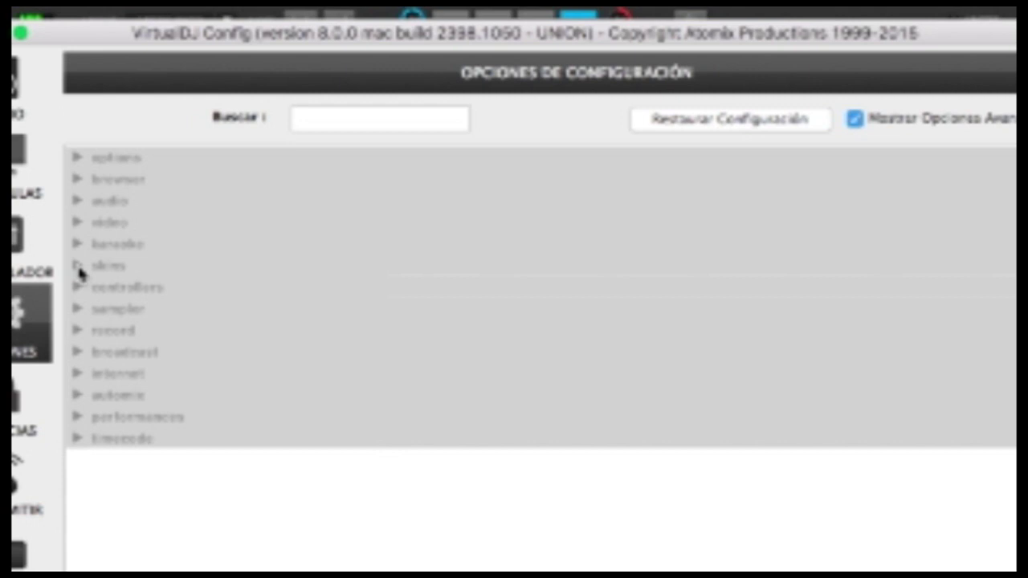
Step: Examine the beatCounterRange and coloredWaveforms settings in the skins options, with the beatCounterRange value opened for editing
{"action": "left_click", "coordinate": [78, 266]}
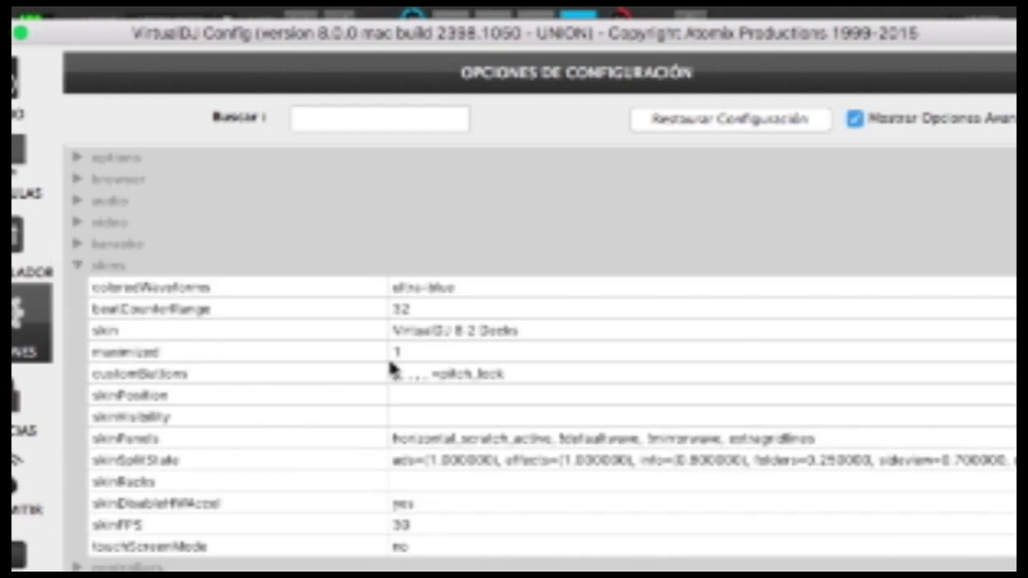
{"action": "double_click", "coordinate": [434, 309]}
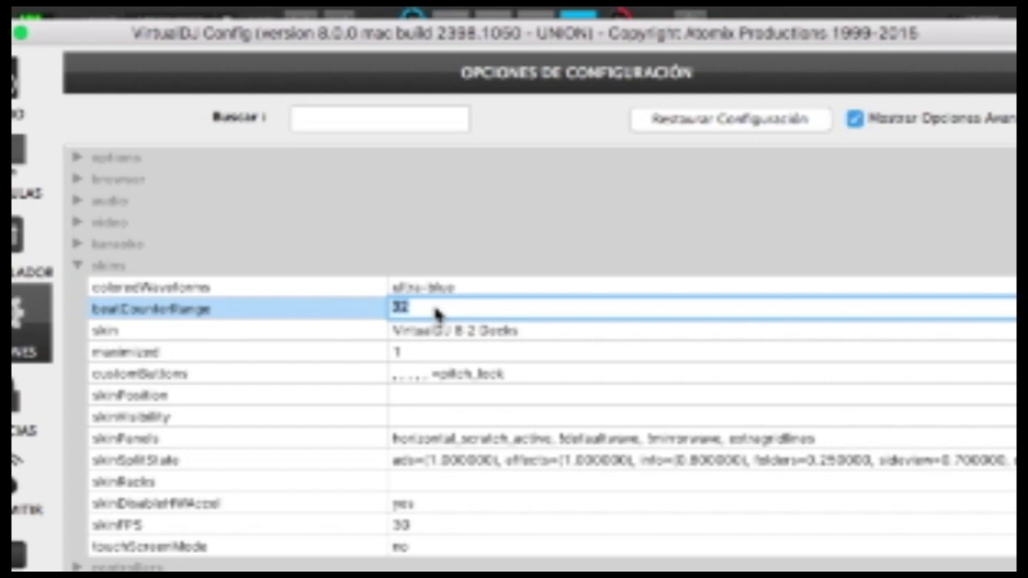
{"action": "left_click", "coordinate": [493, 290]}
{"action": "left_click", "coordinate": [482, 310]}
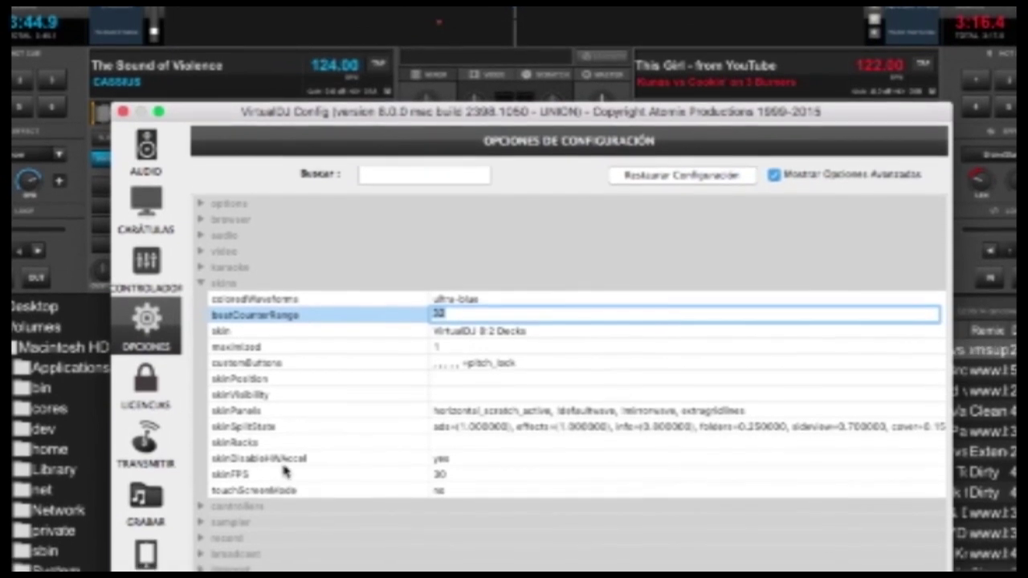
Step: Set skinDisableHWAccel to no in the skins options and close the configuration window
{"action": "left_click", "coordinate": [480, 456]}
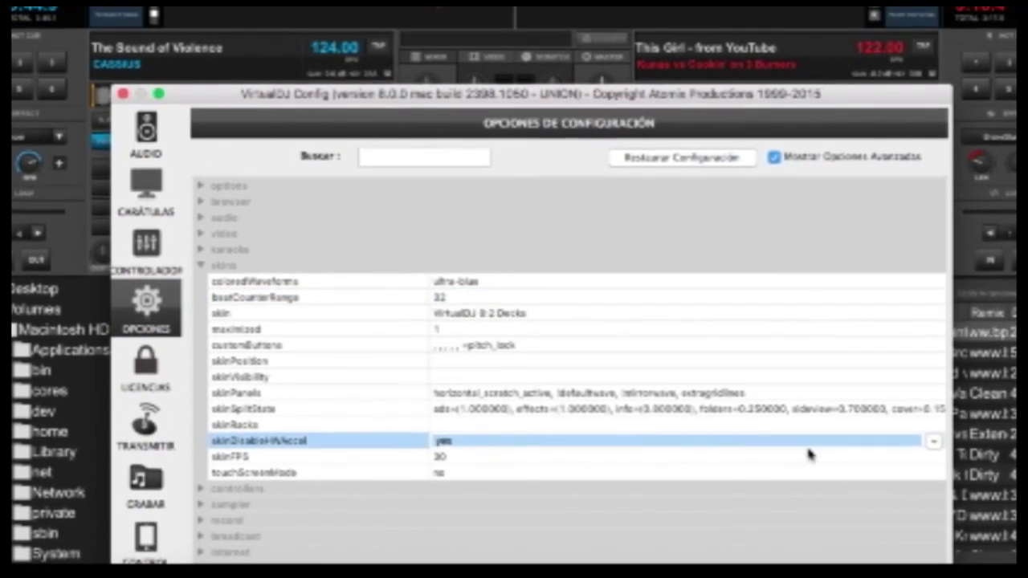
{"action": "left_click", "coordinate": [935, 436]}
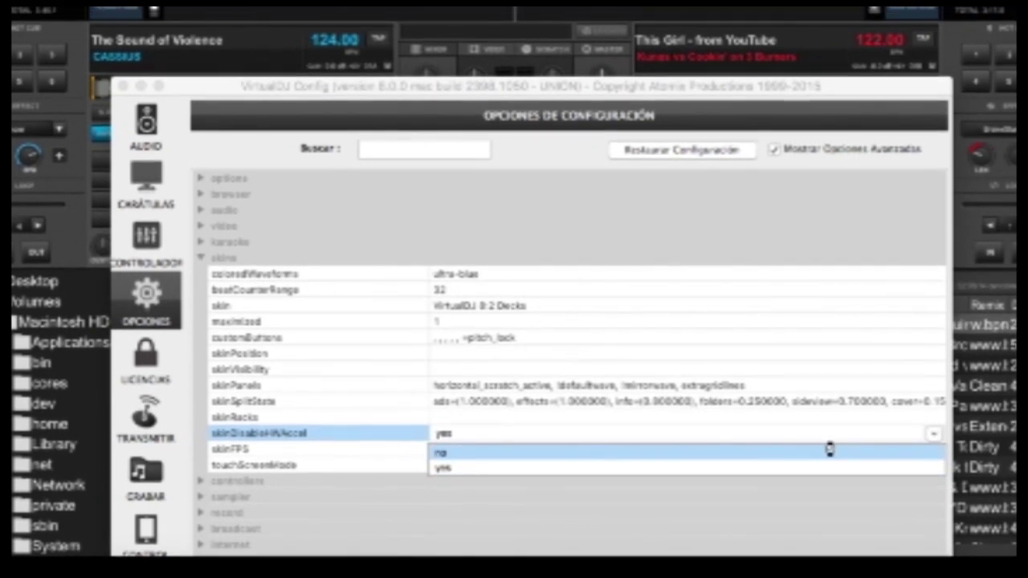
{"action": "left_click", "coordinate": [829, 437]}
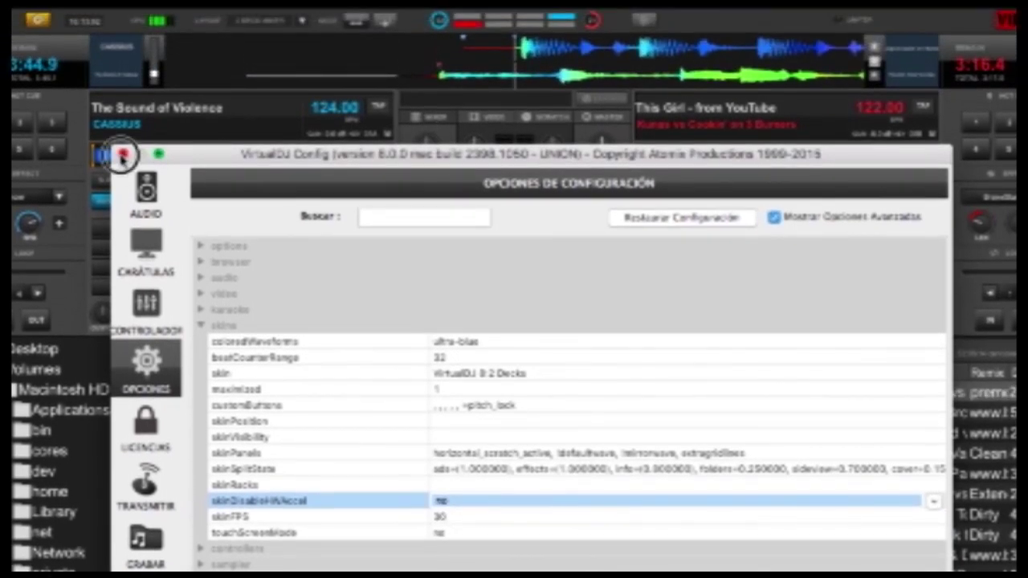
{"action": "left_click", "coordinate": [123, 129]}
Step: Shift both decks' scrolling waveforms so the first beats of the two songs line up at the centre marker
{"action": "mouse_move", "coordinate": [485, 186]}
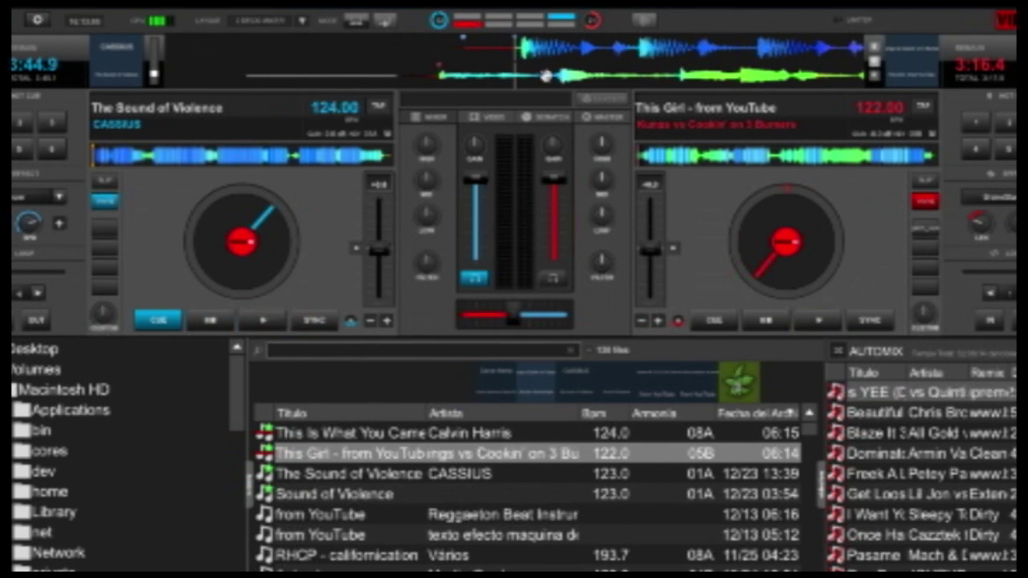
{"action": "left_click_drag", "start_coordinate": [546, 63], "coordinate": [540, 58]}
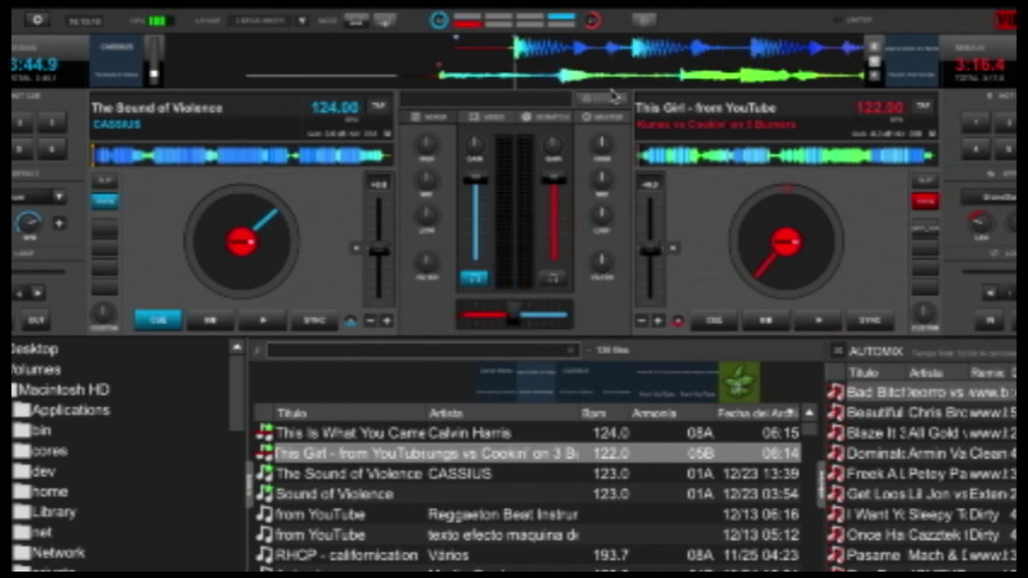
{"action": "left_click_drag", "start_coordinate": [554, 72], "coordinate": [628, 73]}
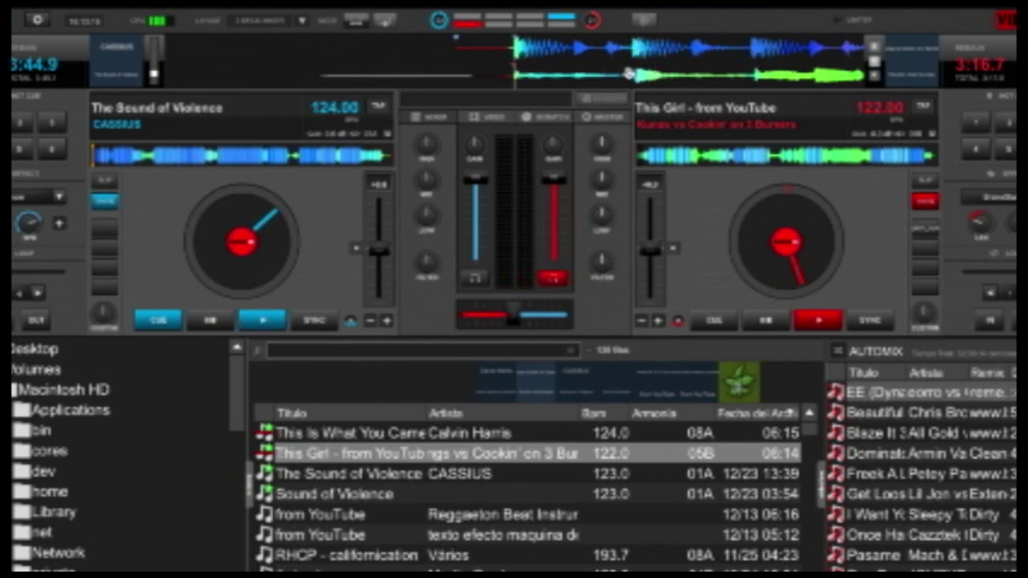